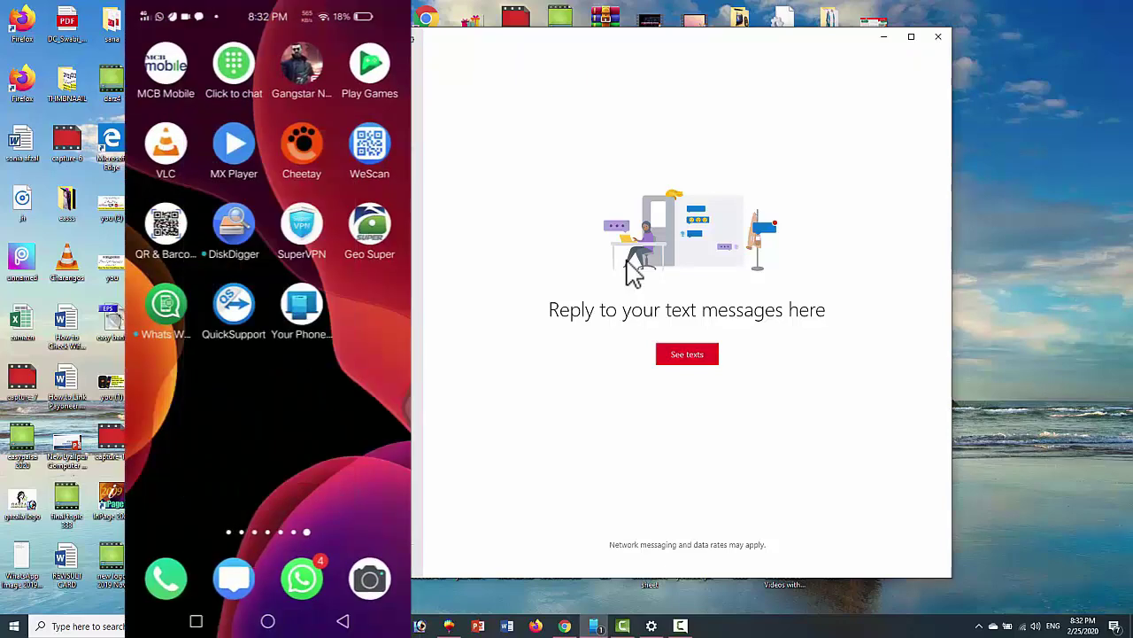
- Show the phone's text messages on the PC and open the most recent conversation
left_click(704, 363)
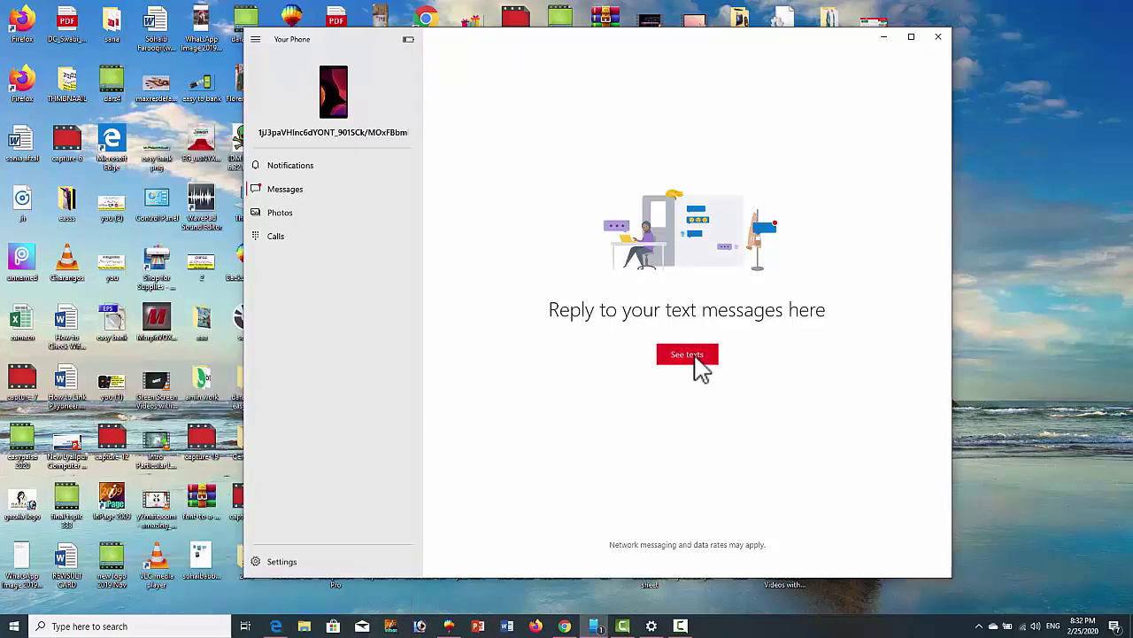
left_click(700, 355)
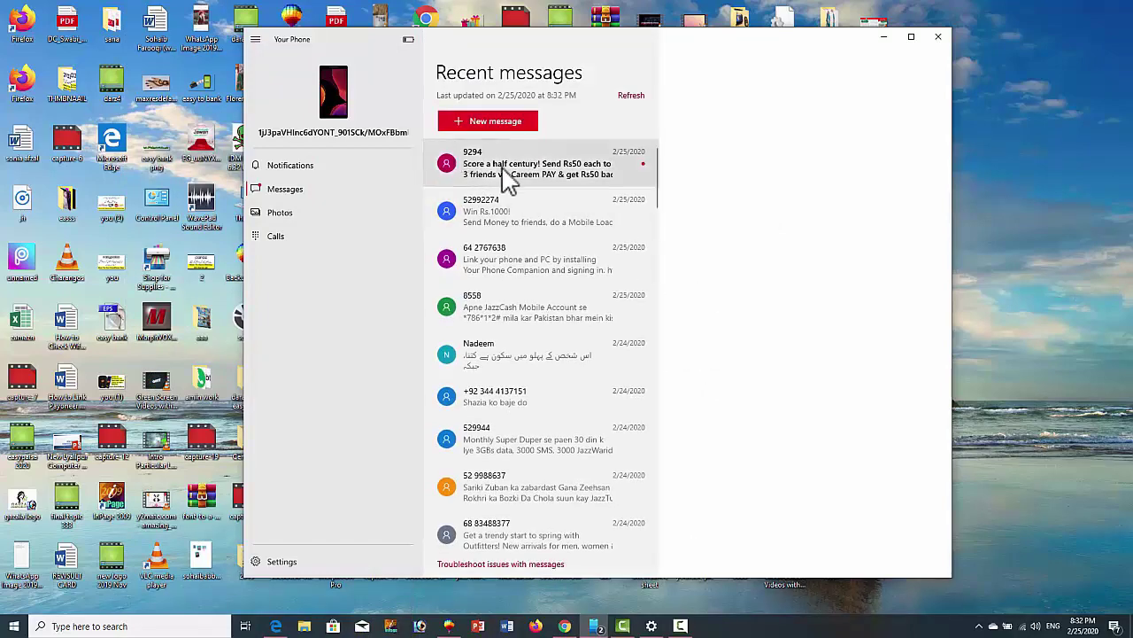
scroll(510, 286, "down", 2)
scroll(513, 265, "up", 2)
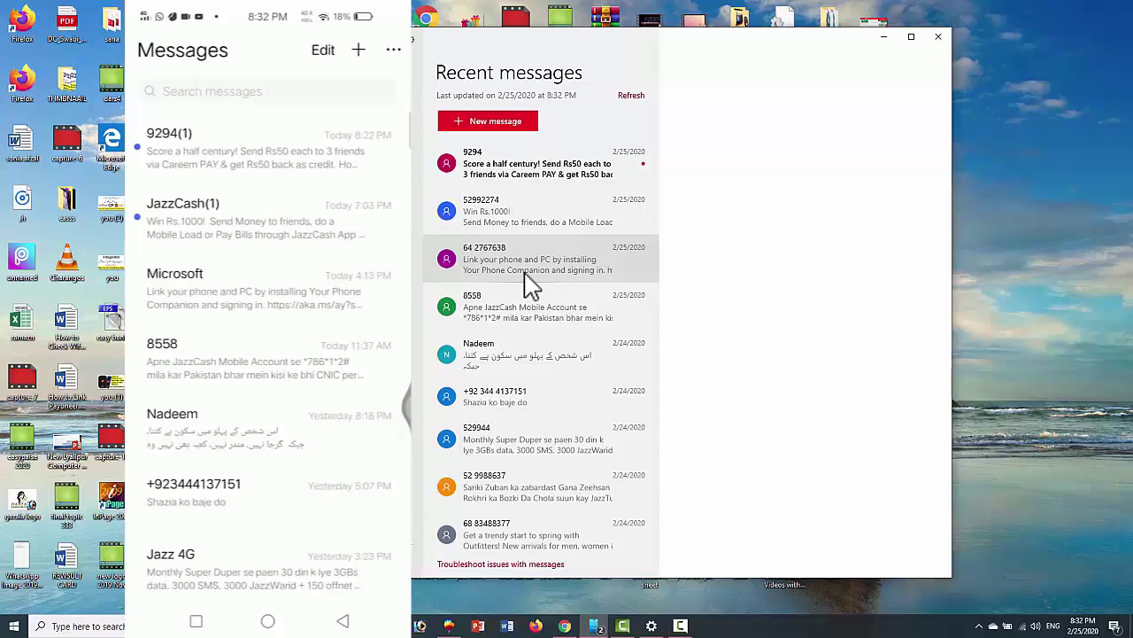
left_click(540, 164)
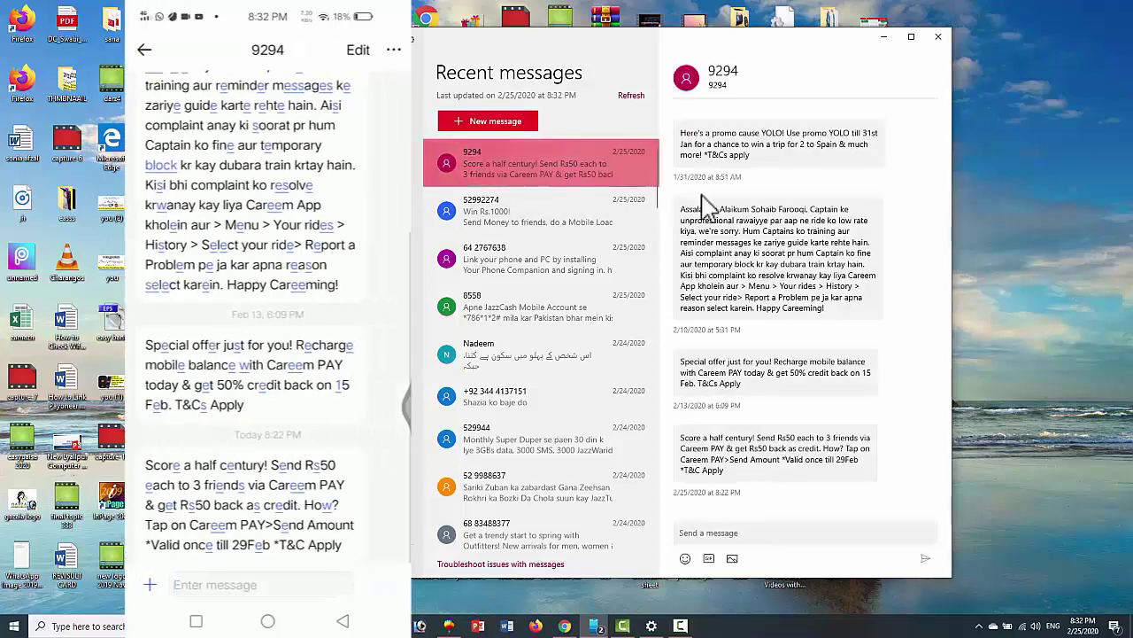
left_click(726, 533)
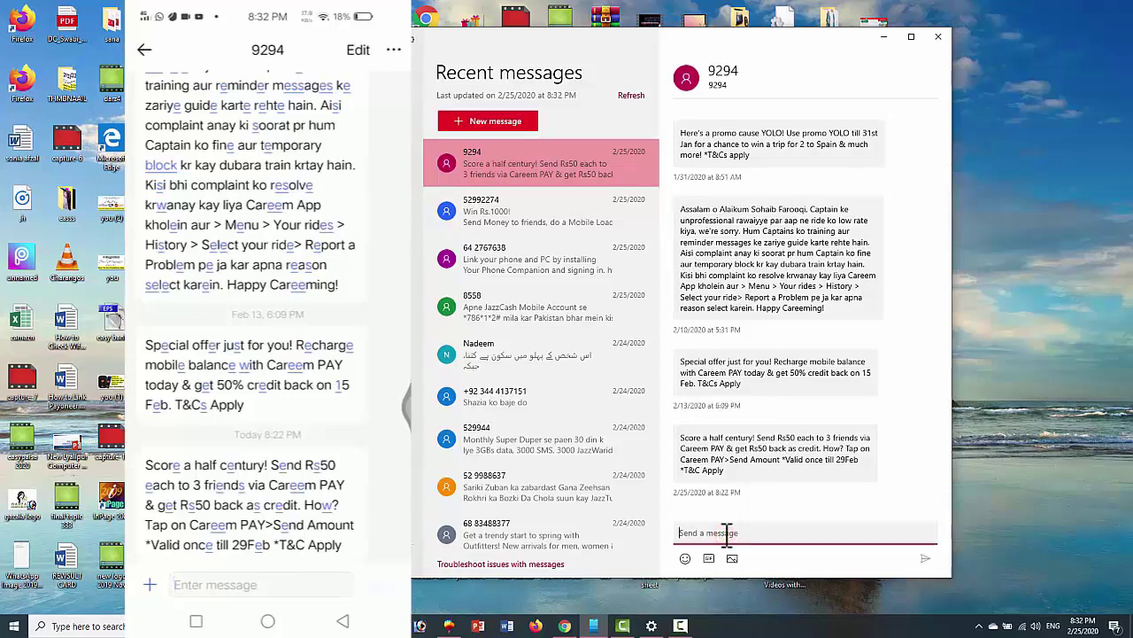
type("hi")
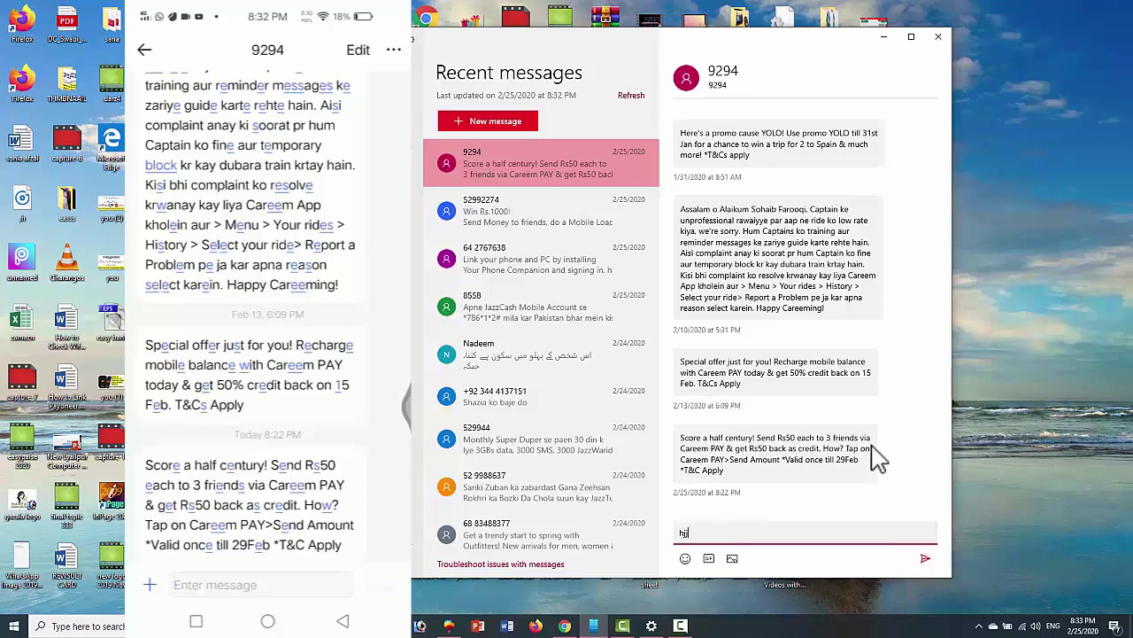
key("BackSpace")
key("BackSpace")
key("BackSpace")
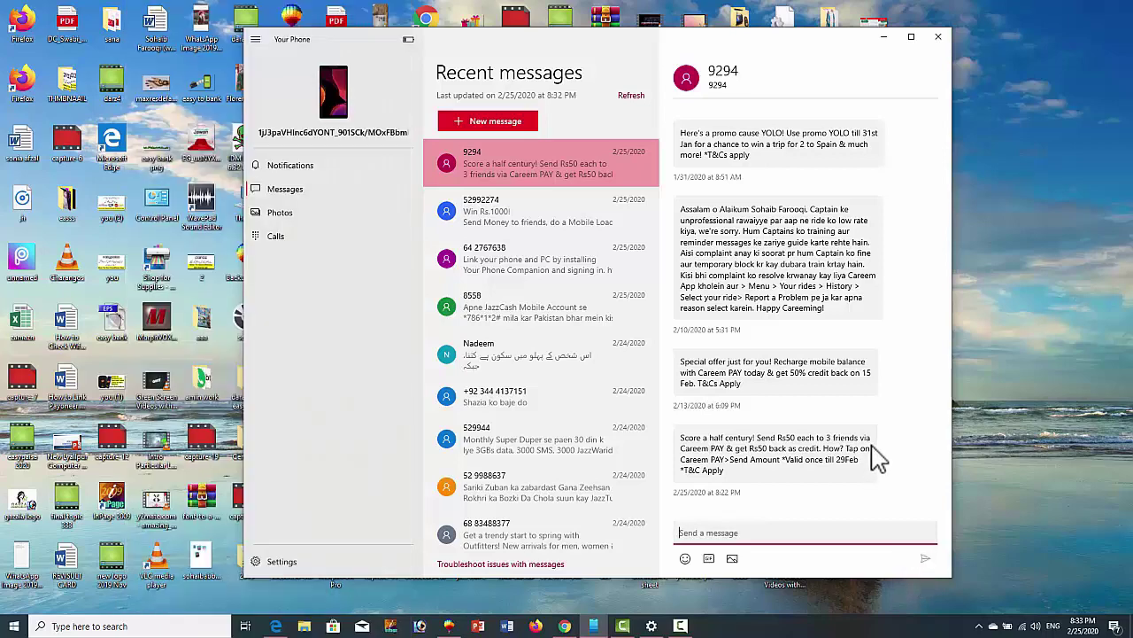
- Start the phone notification setup and open the notification permission settings on the phone to sync notifications
left_click(372, 165)
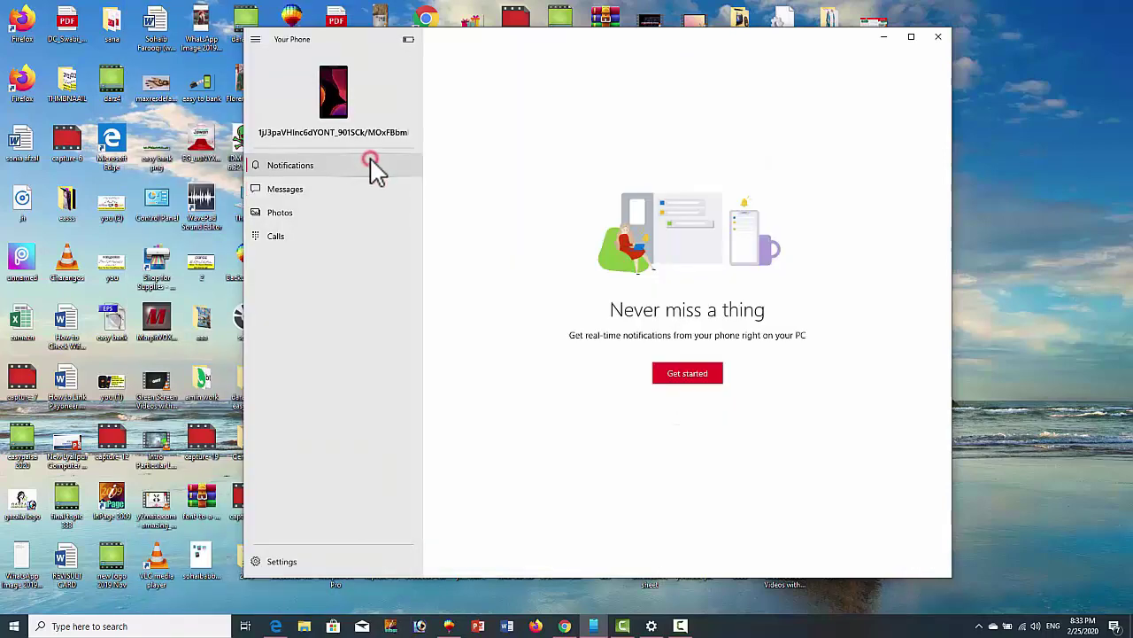
left_click(677, 375)
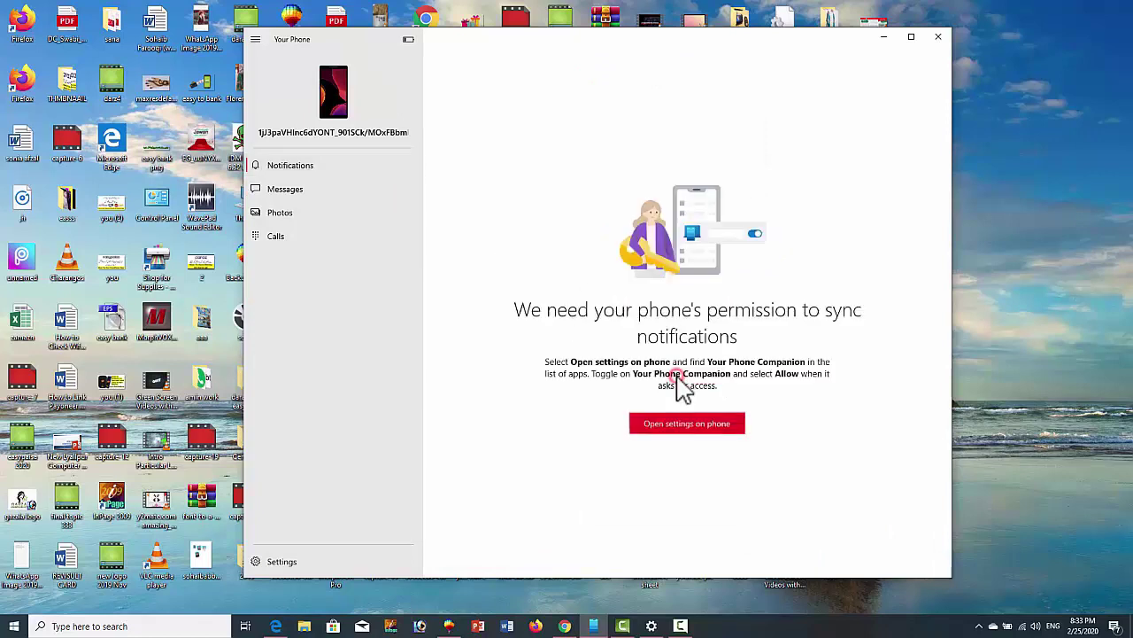
left_click(709, 430)
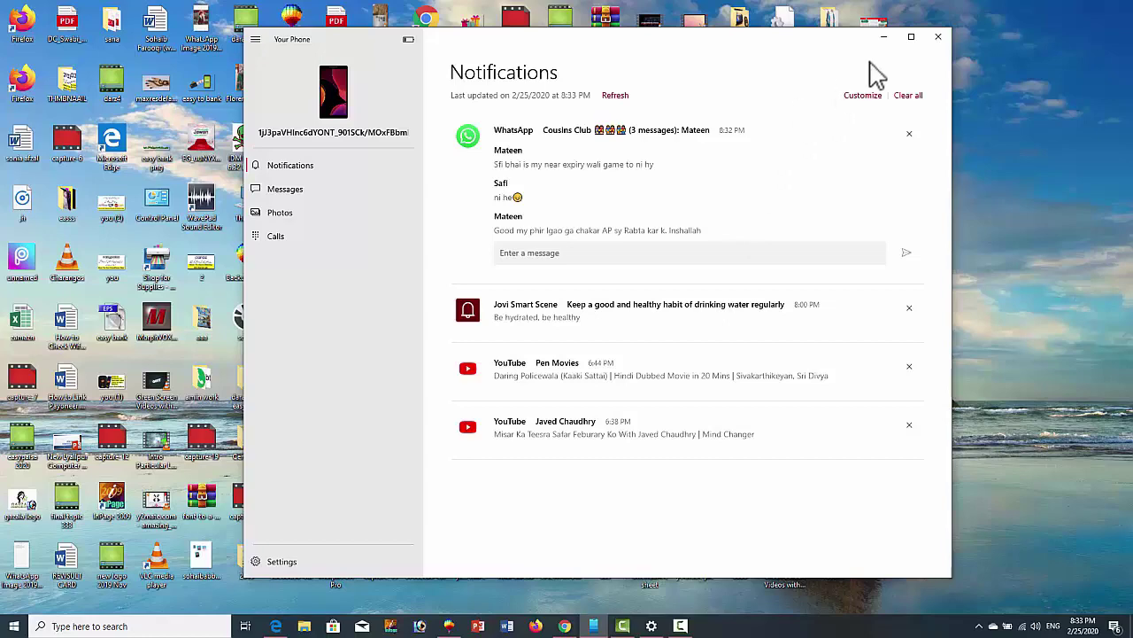
left_click(884, 37)
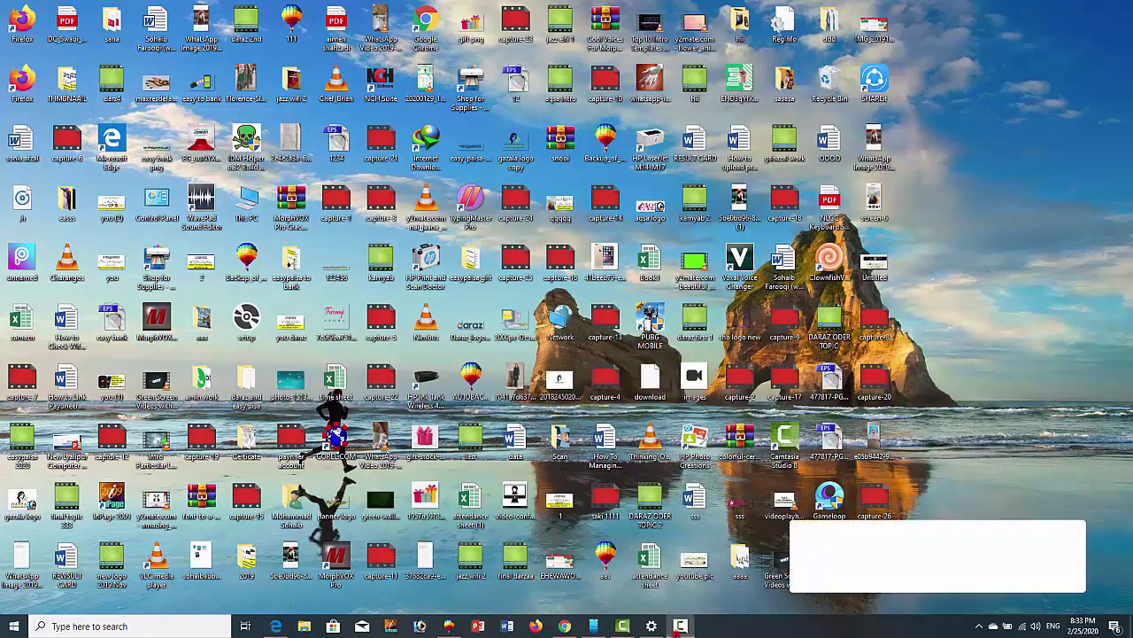
left_click(596, 627)
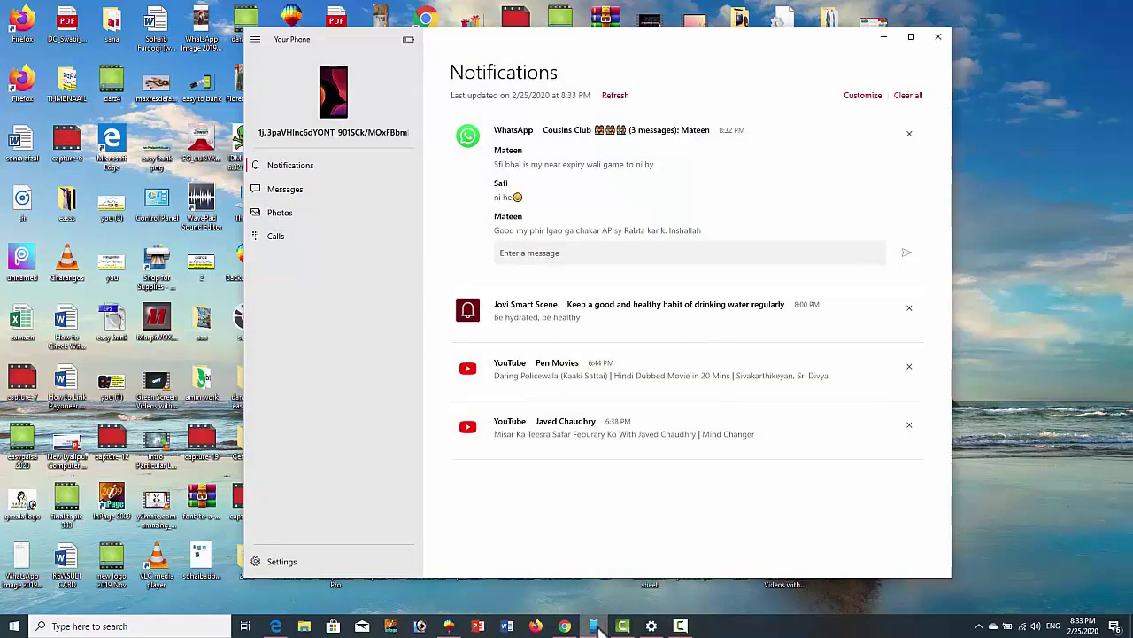
- Browse the recent photos synced from the phone
left_click(279, 221)
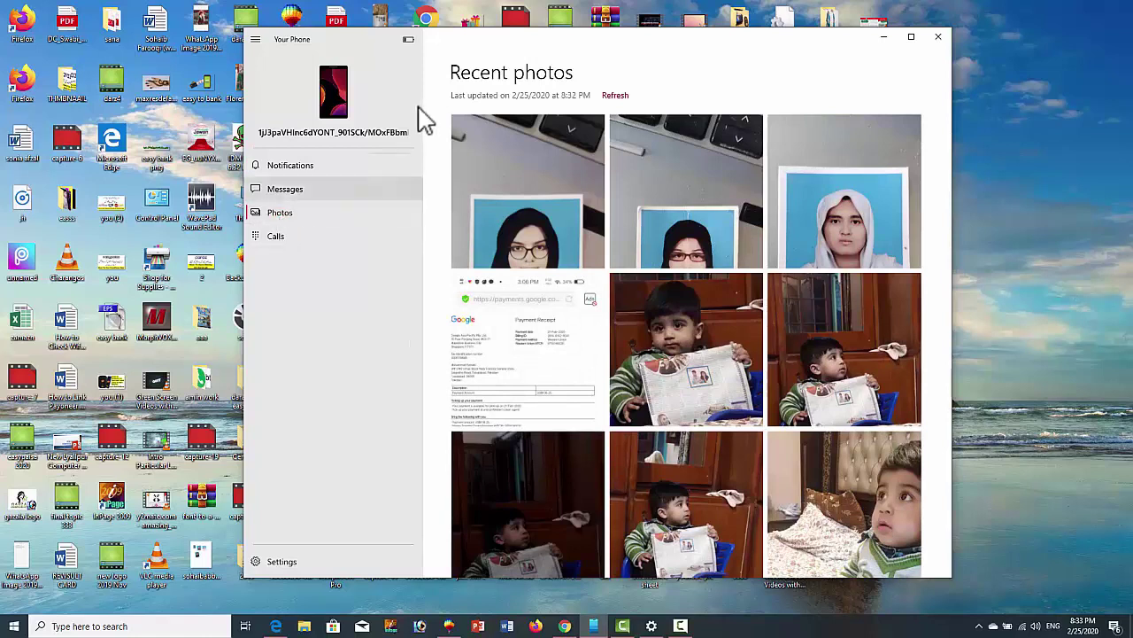
scroll(606, 263, "down", 1)
scroll(606, 264, "up", 1)
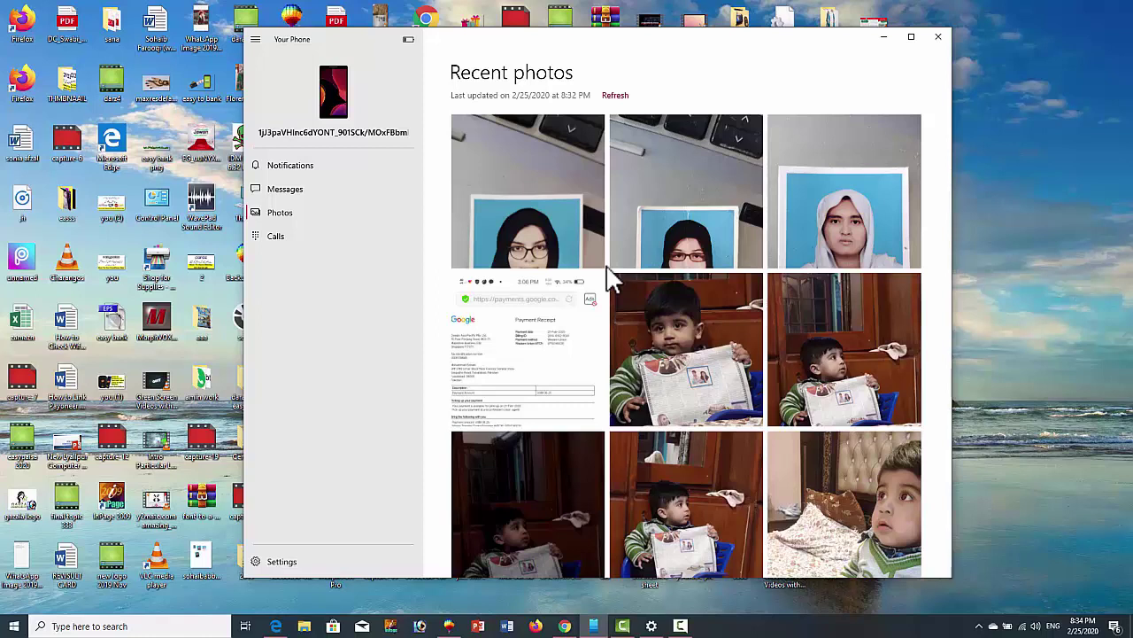
- Set up calling from the PC by connecting the phone for calls
left_click(316, 237)
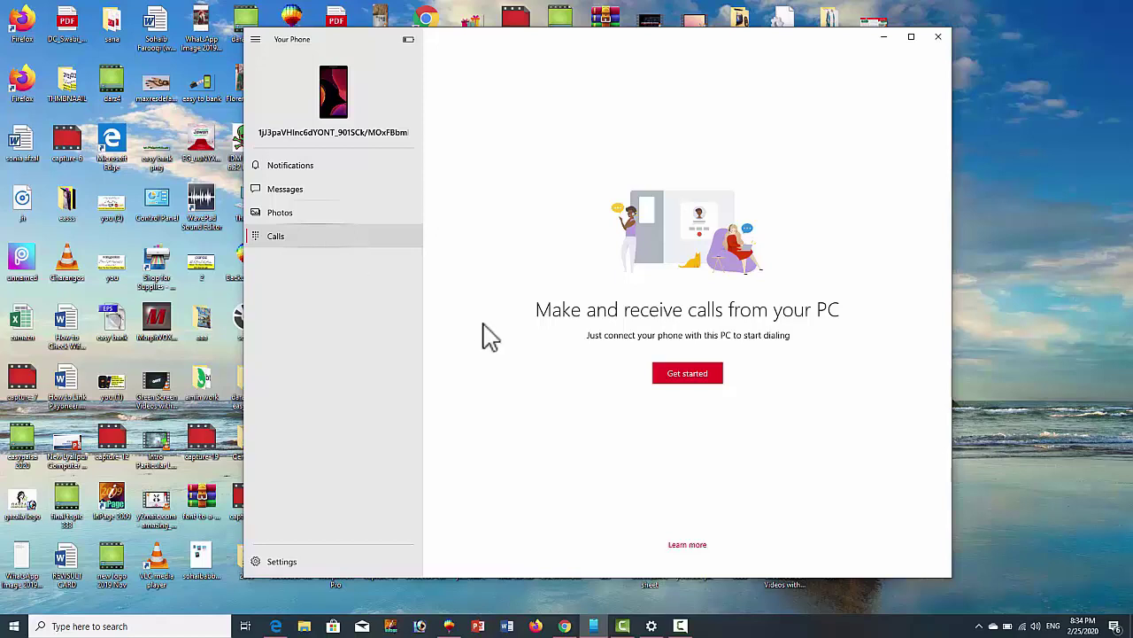
left_click(690, 379)
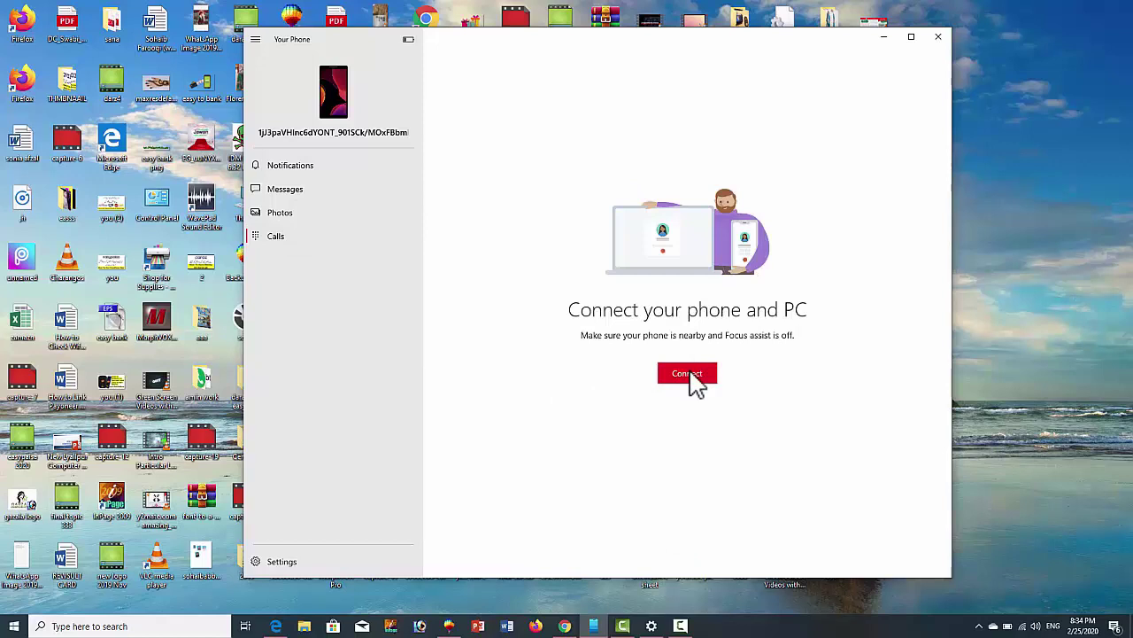
left_click(691, 372)
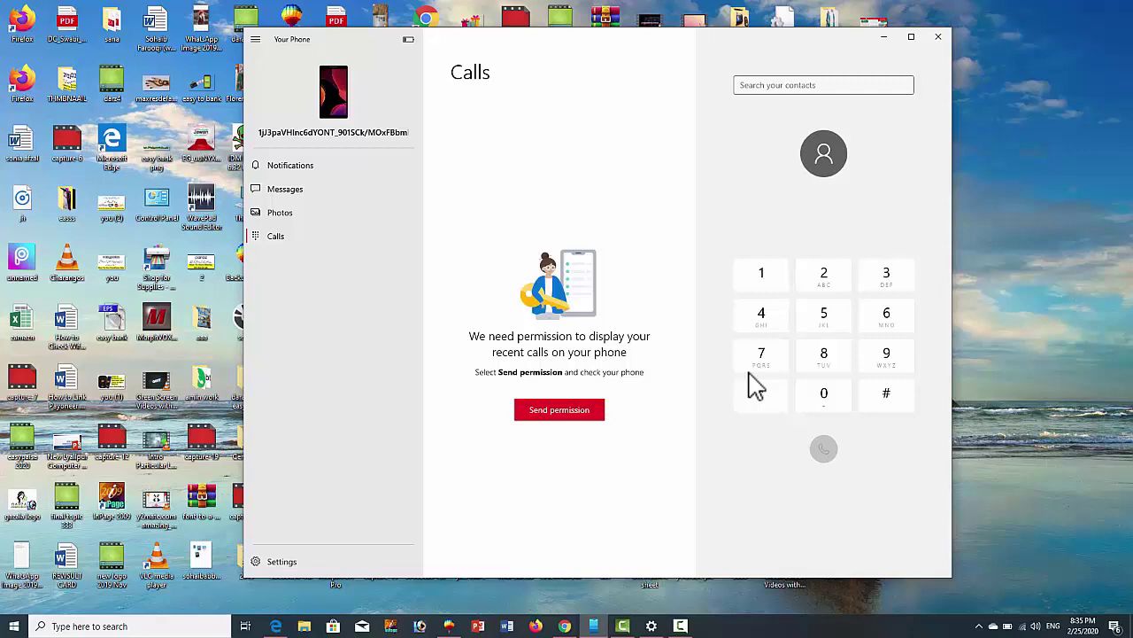
- Search the contacts by name, call the first matching contact's mobile number and hang up
left_click(778, 84)
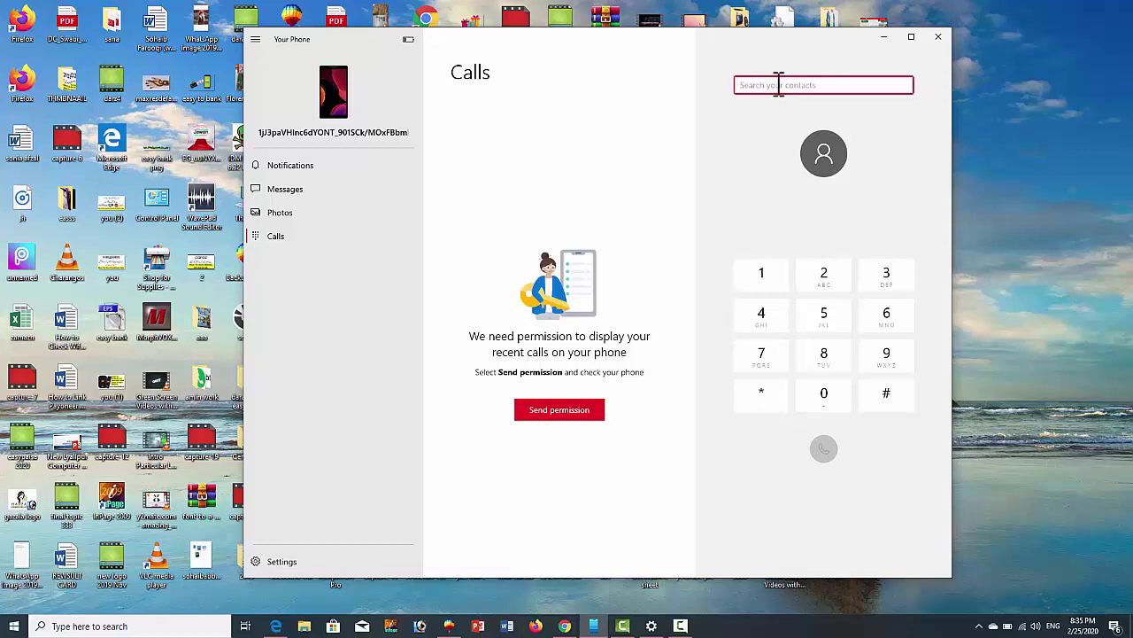
type("abdu")
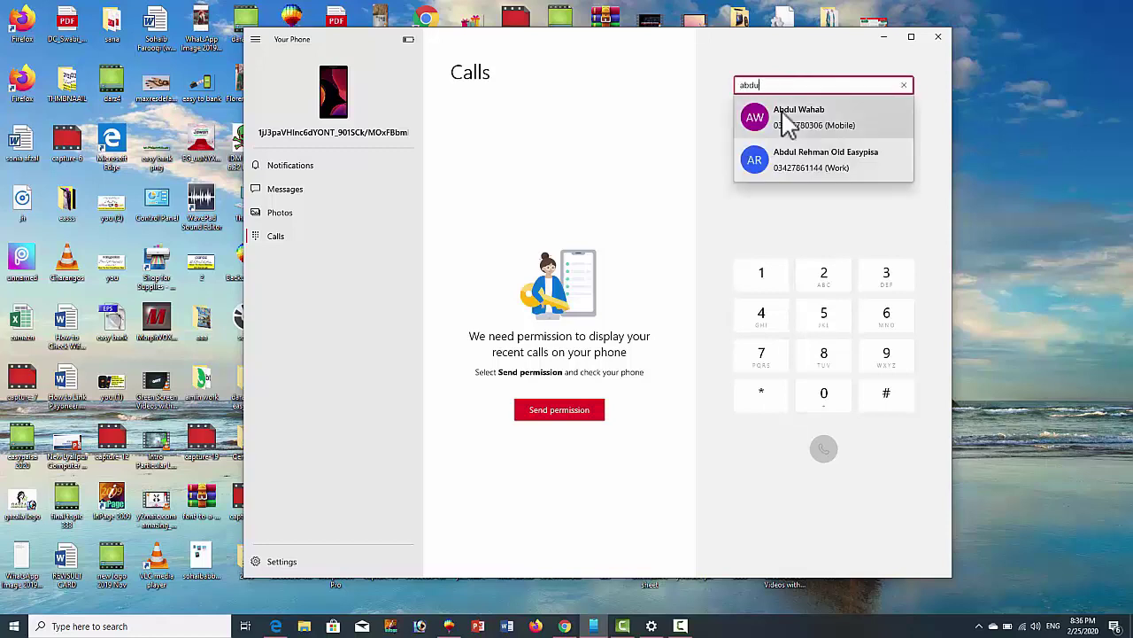
left_click(784, 117)
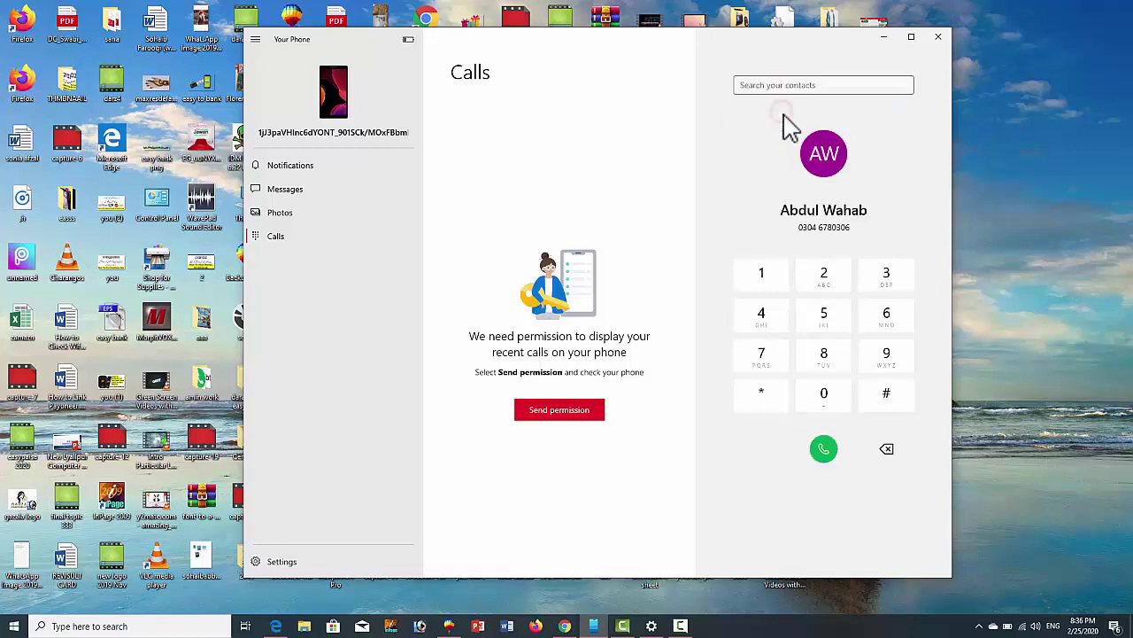
left_click(823, 449)
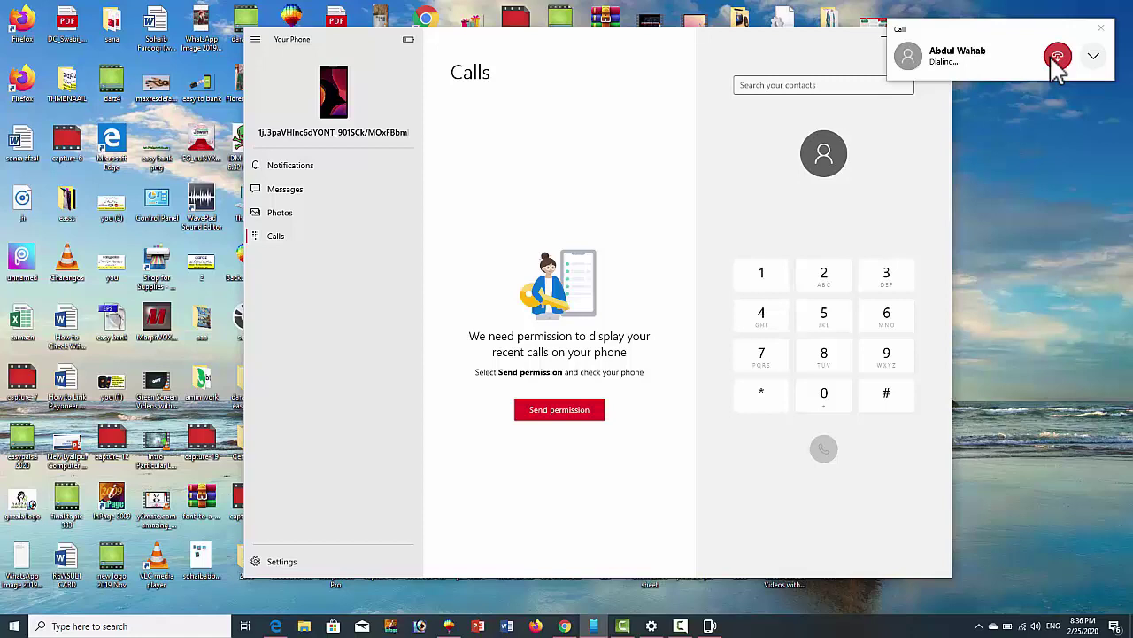
left_click(1057, 58)
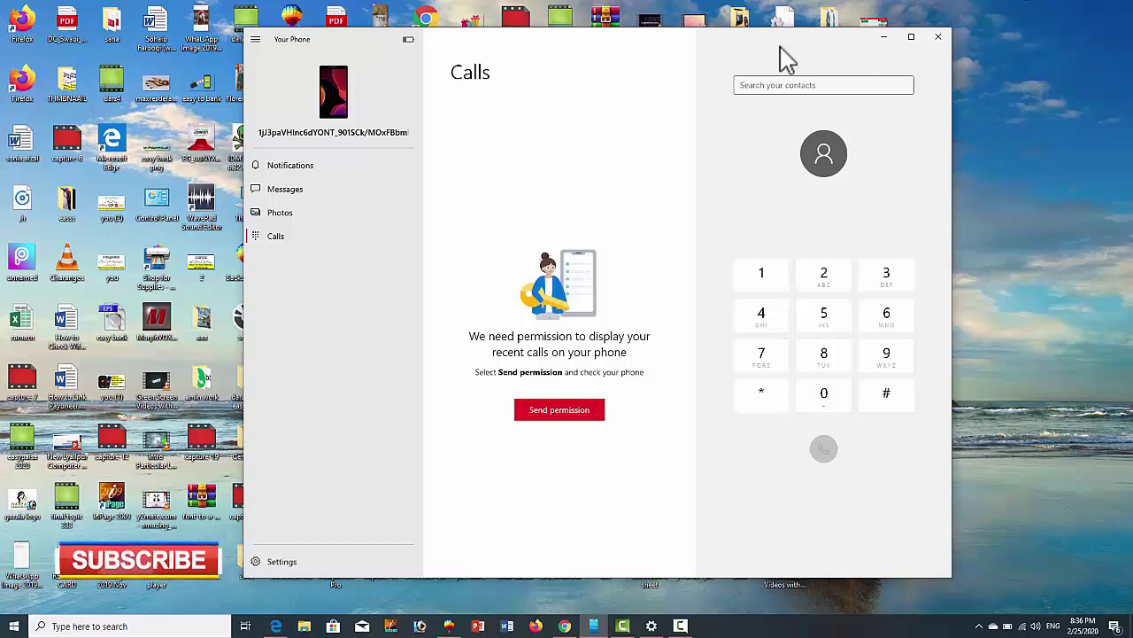
- Open the app's settings page and look over its sync options
left_click(256, 41)
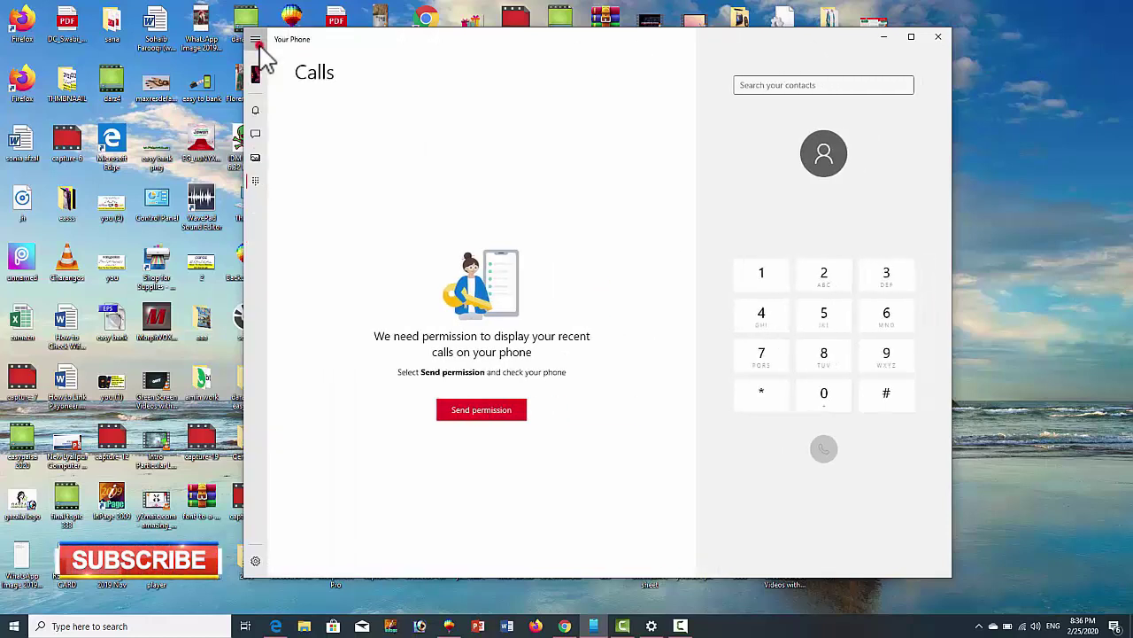
left_click(256, 40)
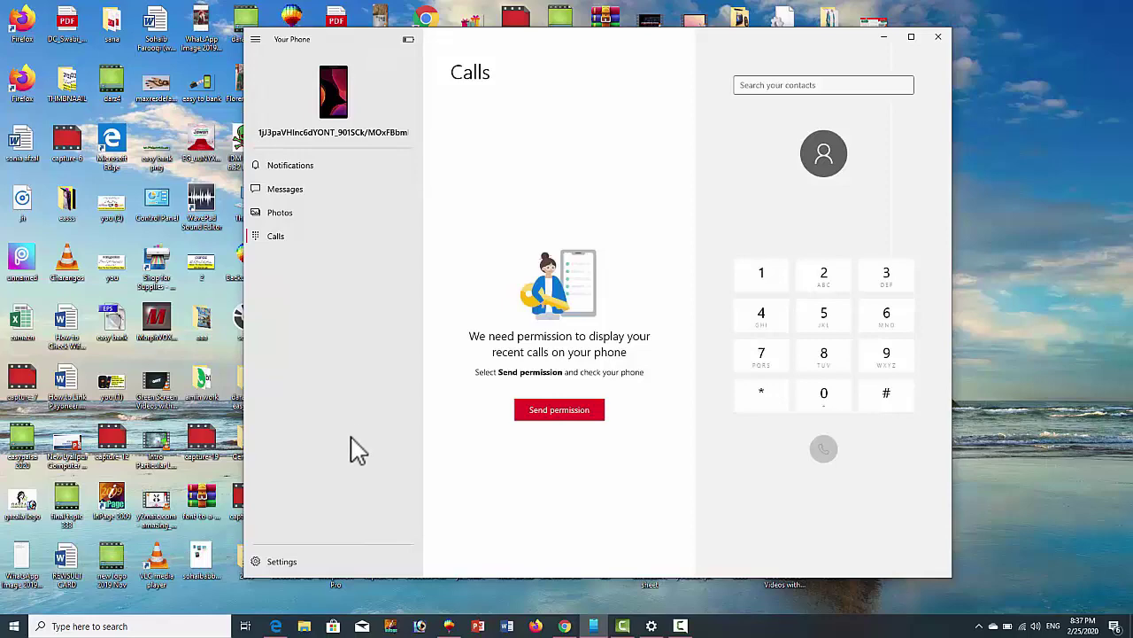
left_click(307, 563)
scroll(587, 183, "down", 2)
scroll(587, 182, "up", 2)
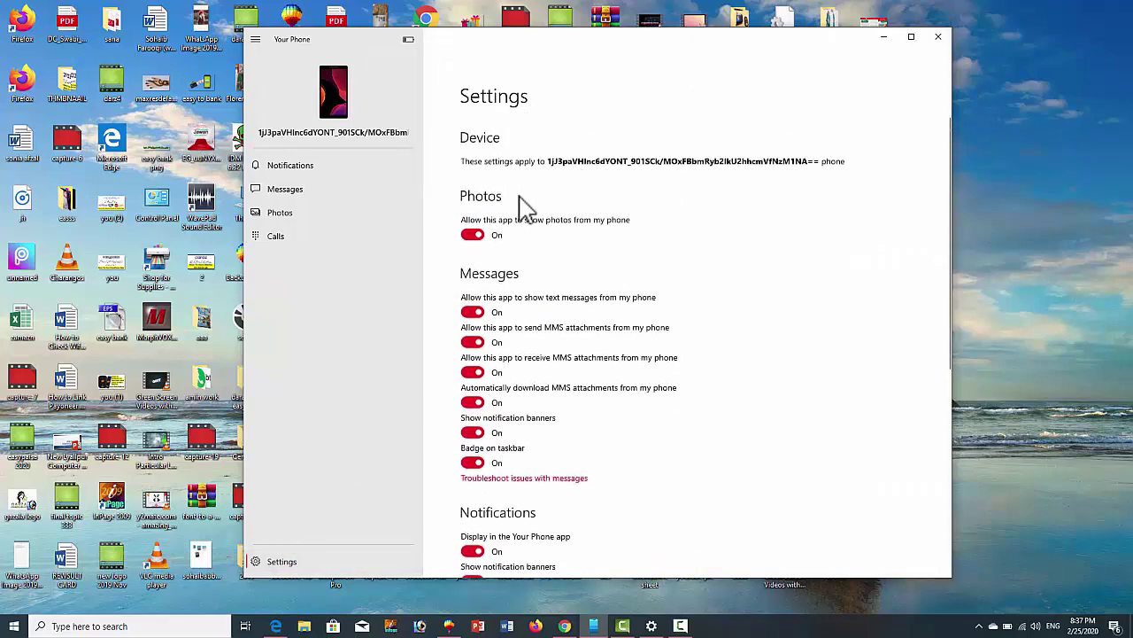
- Switch phone photo access off and back on, and review the message, notification and call settings
left_click(474, 237)
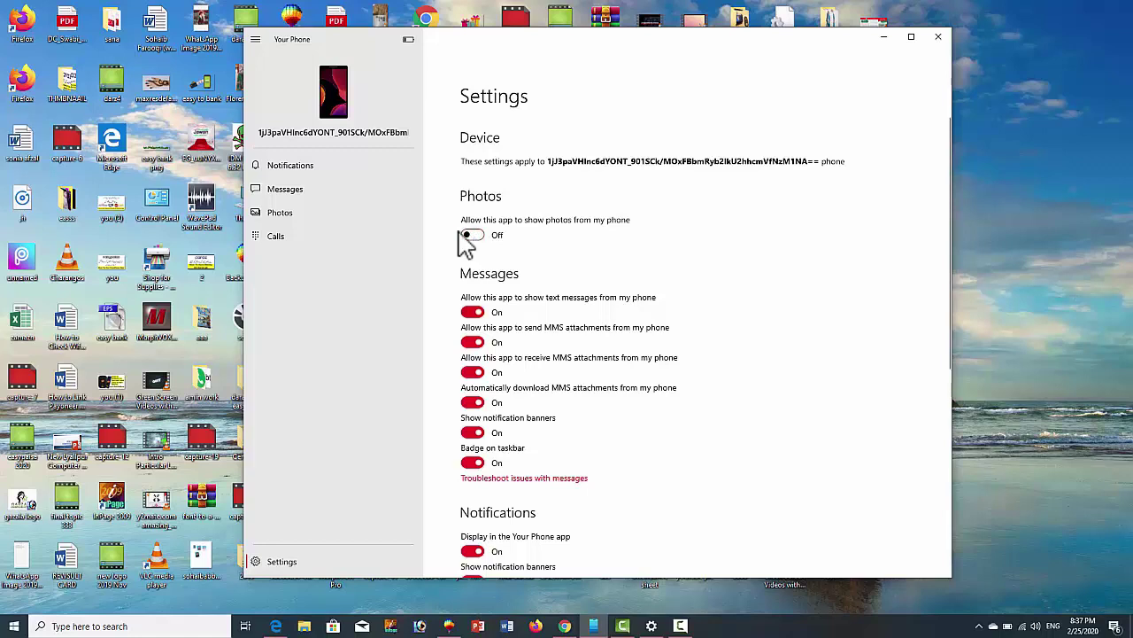
left_click(472, 236)
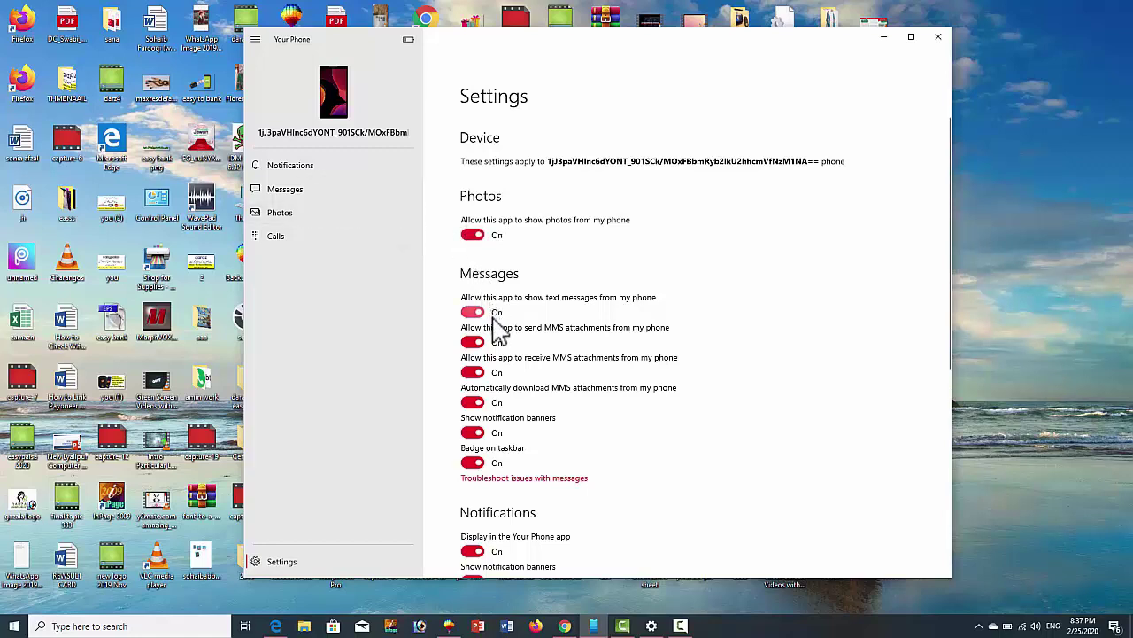
scroll(492, 310, "down", 1)
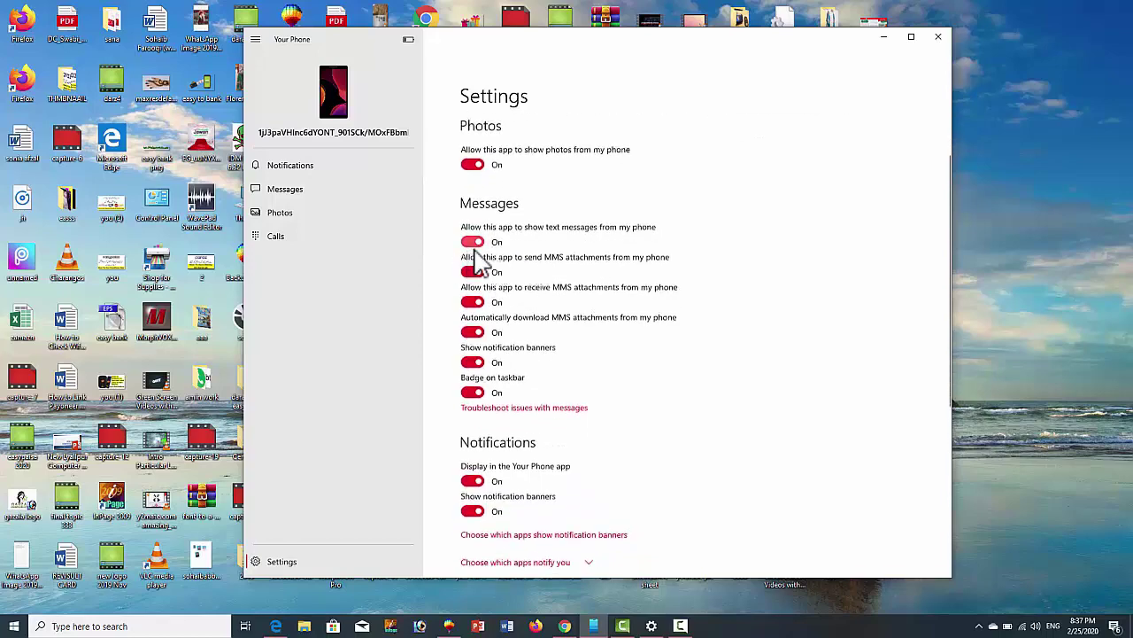
scroll(518, 298, "down", 1)
scroll(518, 298, "down", 1)
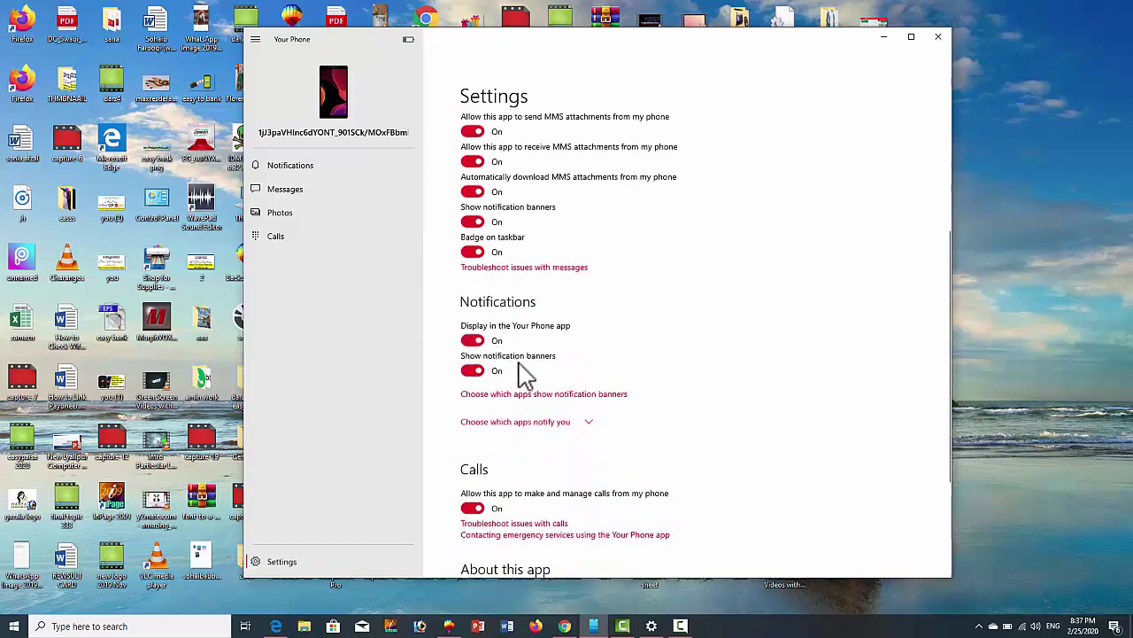
scroll(524, 370, "down", 1)
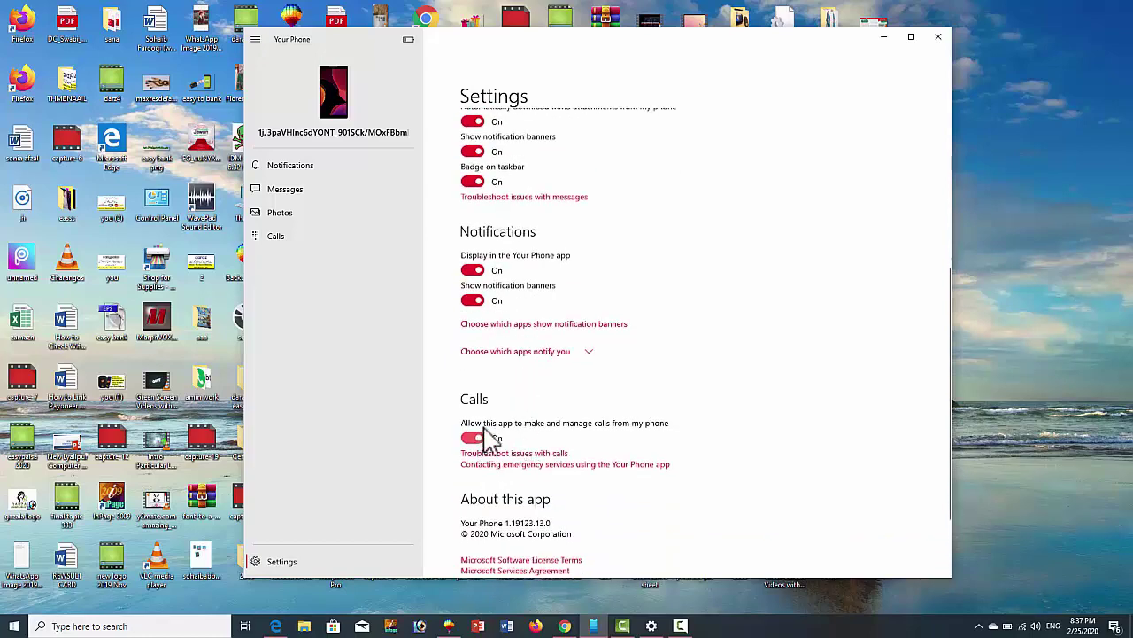
scroll(496, 429, "down", 2)
scroll(499, 425, "up", 5)
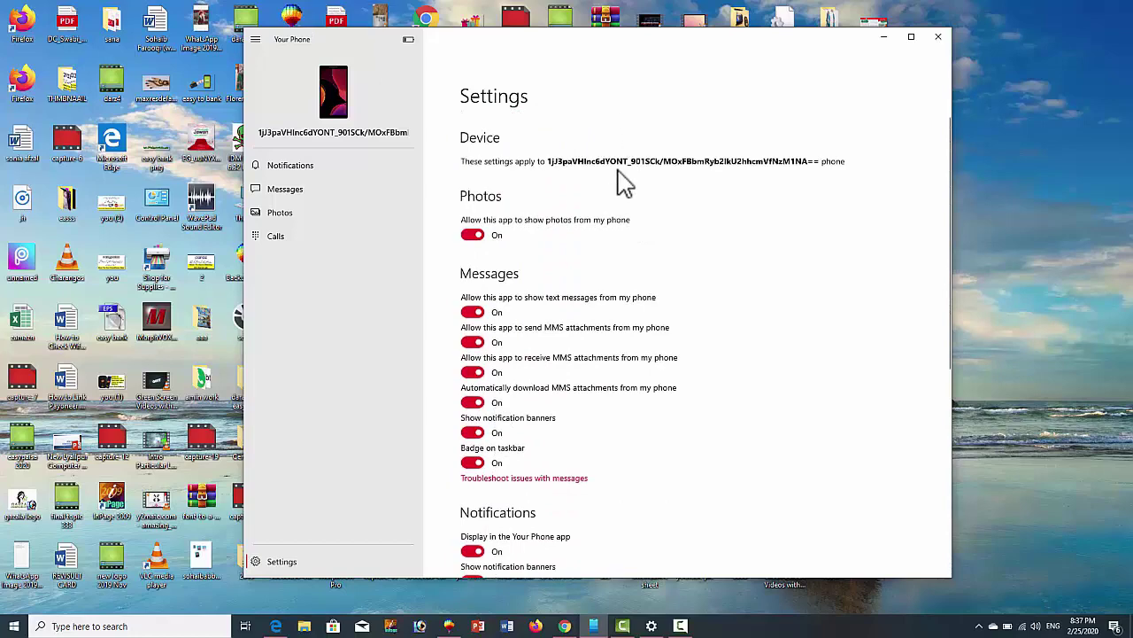
- Collapse the navigation pane while viewing the settings page
left_click(255, 40)
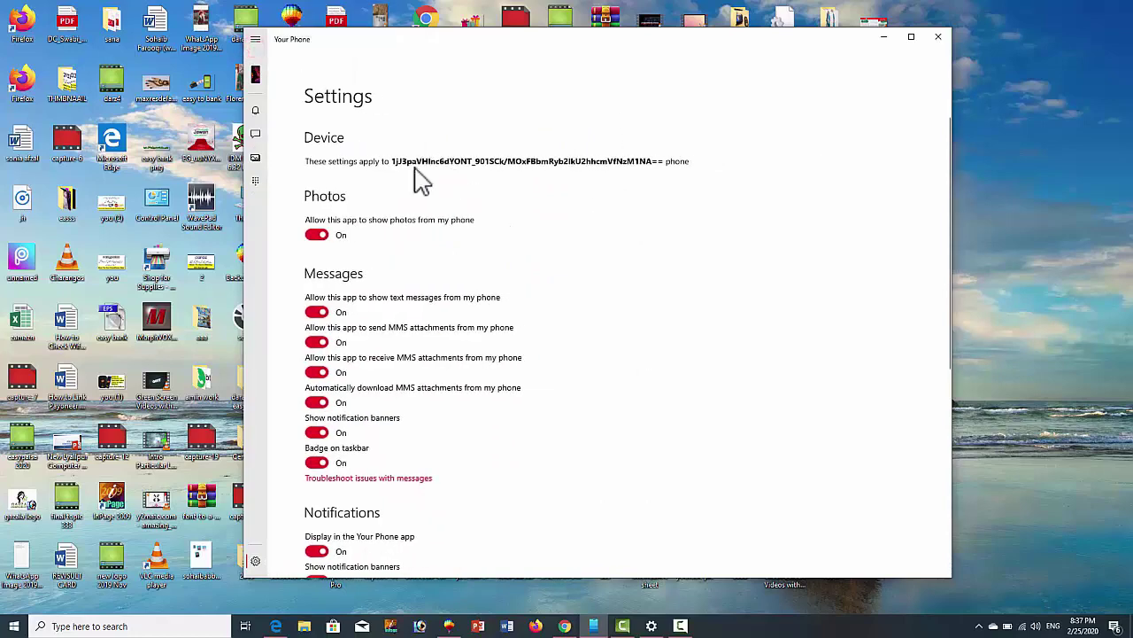
left_click(255, 40)
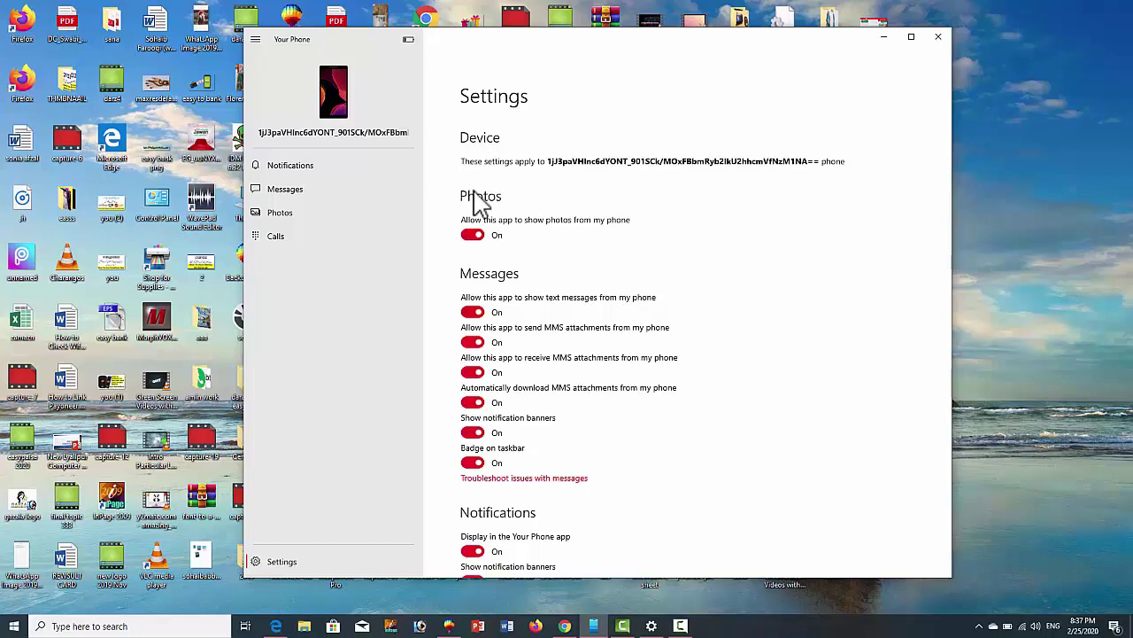
left_click(255, 39)
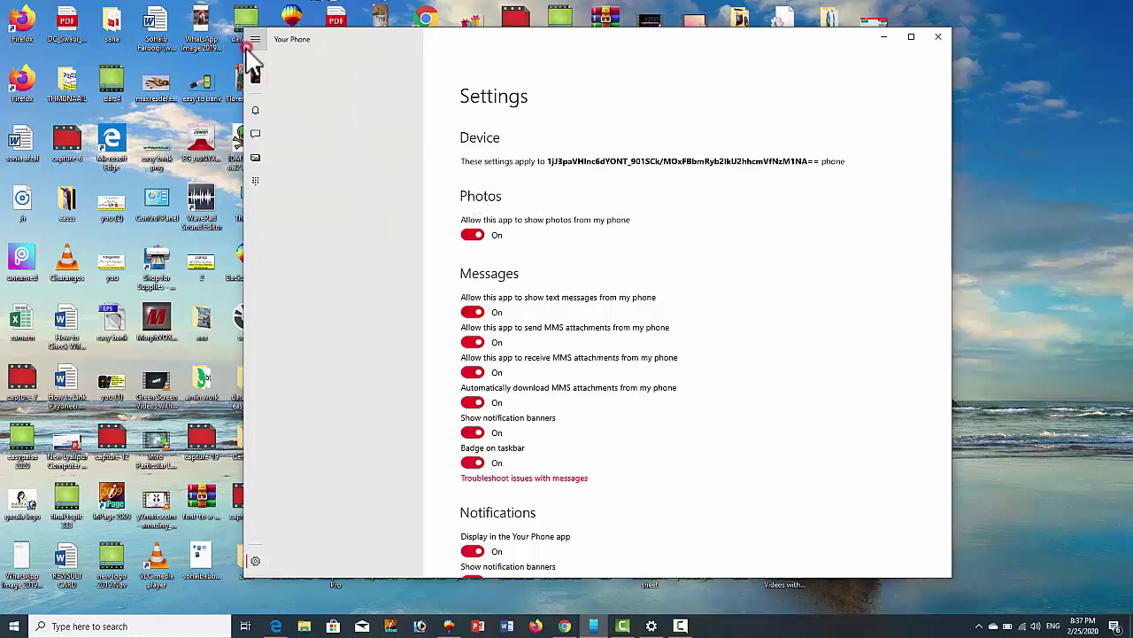
scroll(431, 361, "down", 5)
scroll(450, 299, "up", 5)
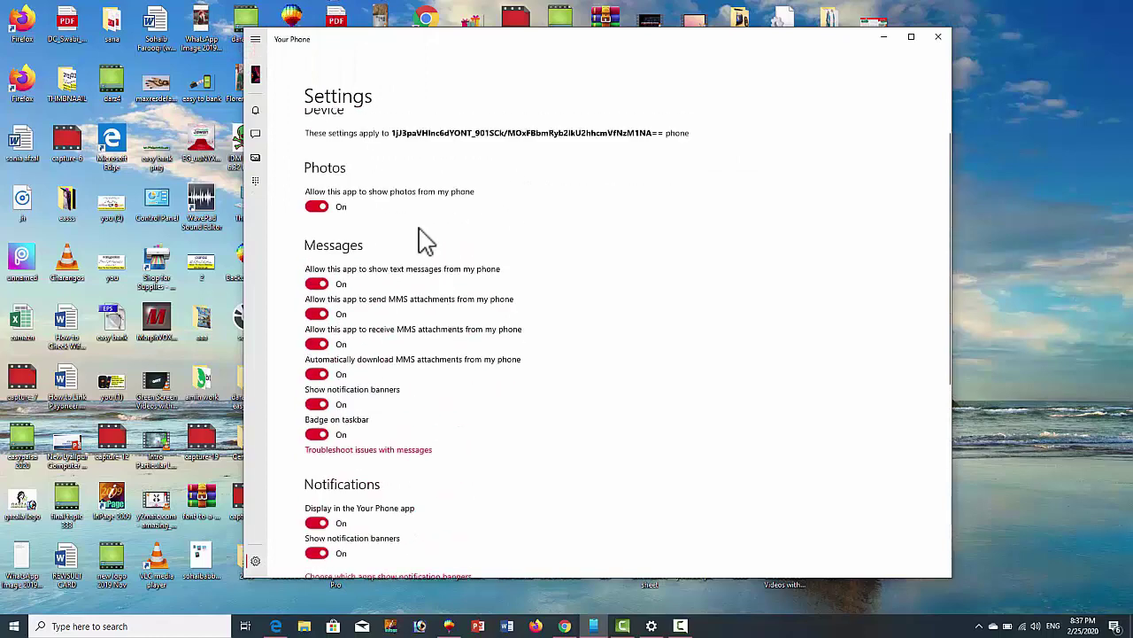
- Expand the navigation pane, restart the Your Phone app, and check its messages, photos and notifications pages
left_click(255, 39)
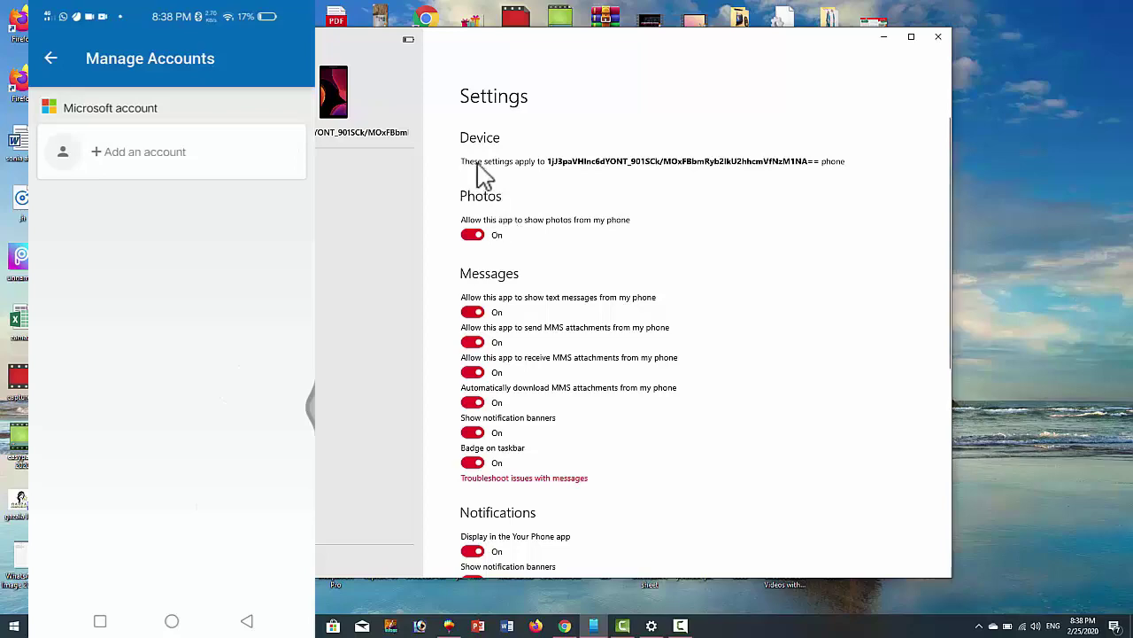
left_click(938, 39)
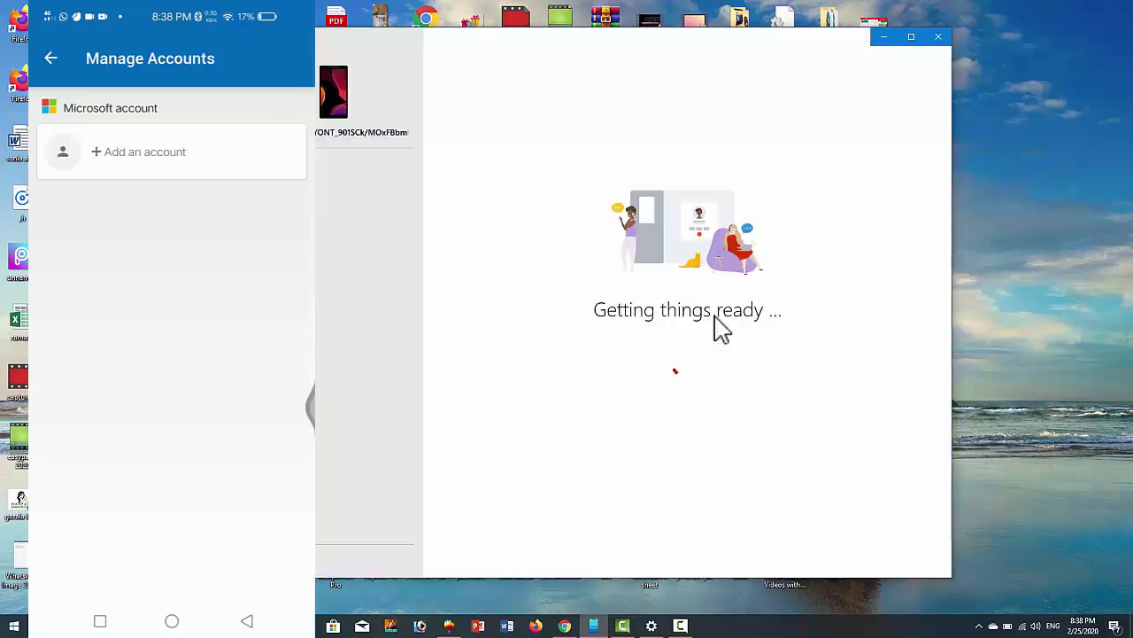
left_click(338, 189)
left_click(341, 210)
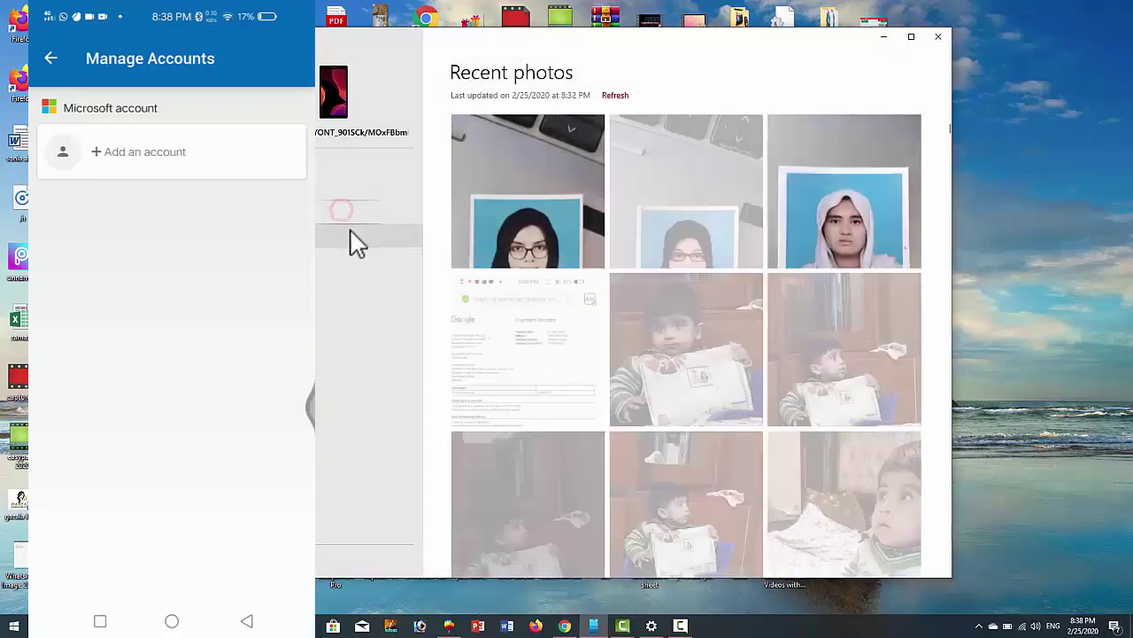
left_click(346, 220)
left_click(343, 173)
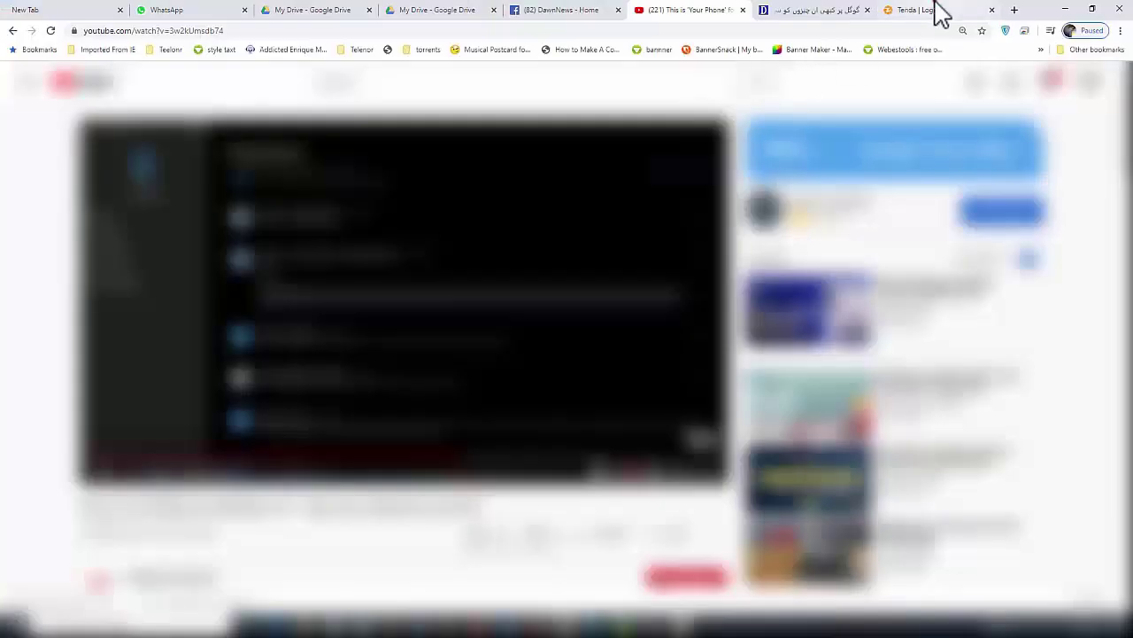
- Switch to Chrome, search for "microsoft account" in a new tab and open the Microsoft account site
left_click(936, 9)
left_click(1013, 10)
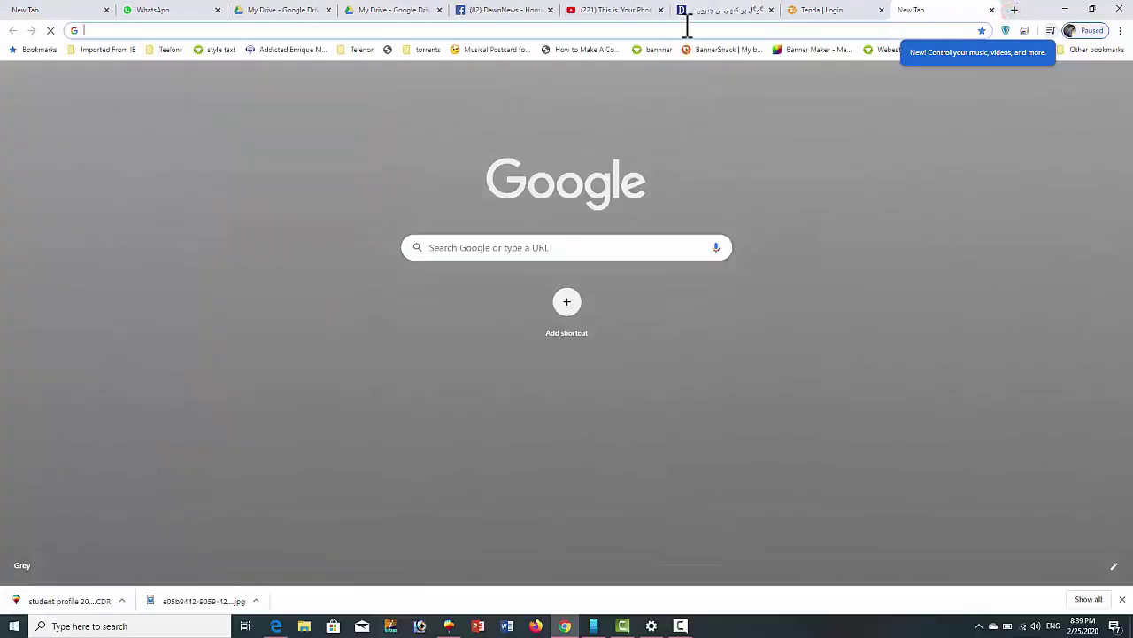
type("micro")
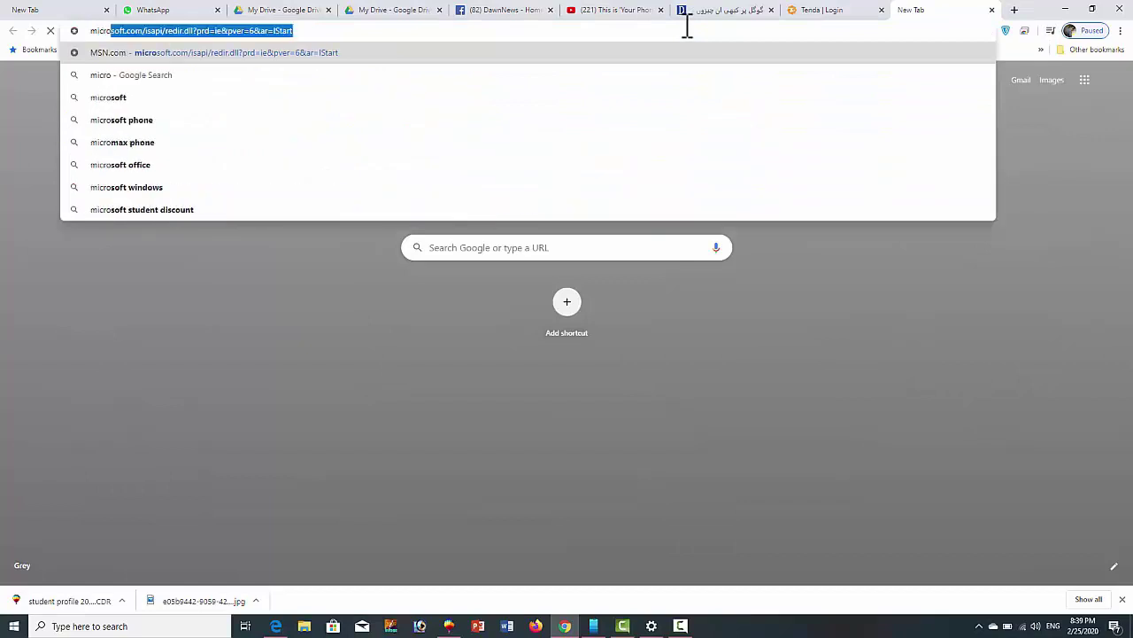
type("soft acc")
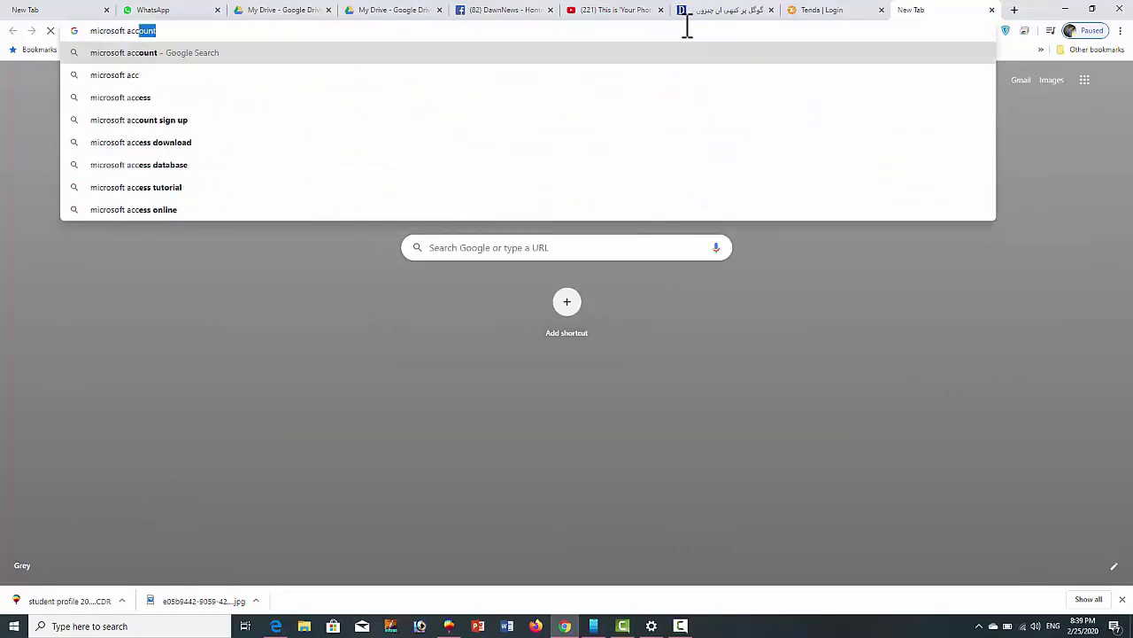
type("ount")
key("Return")
left_click(278, 189)
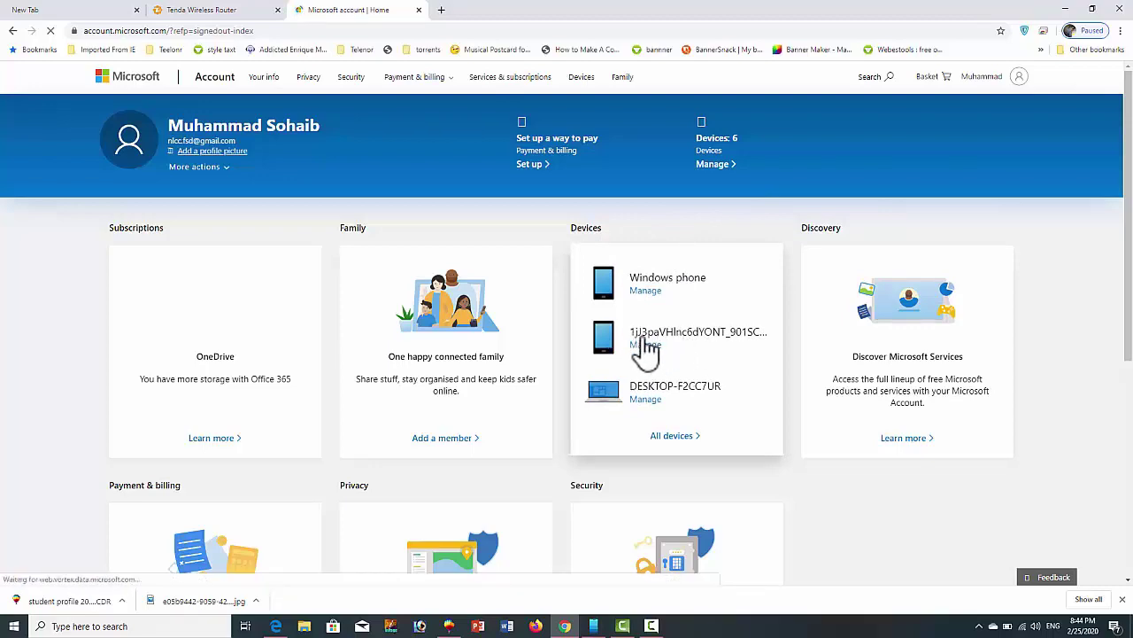
- Check the linked phone's name in Your Phone and open the matching phone's details on the Microsoft account's devices page
left_click(593, 626)
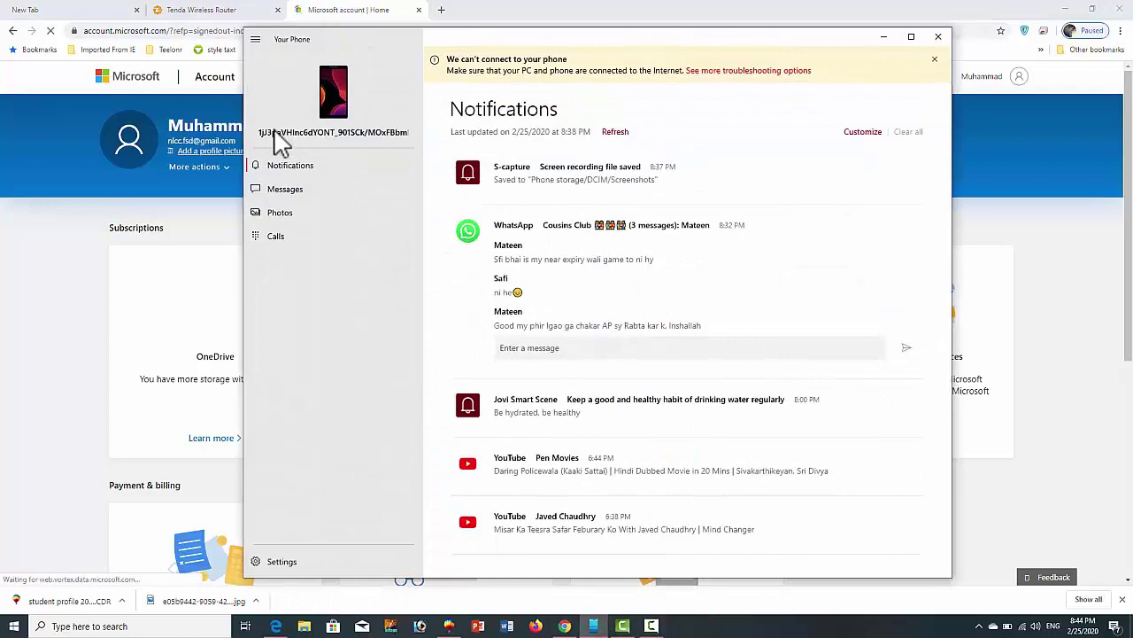
left_click(528, 12)
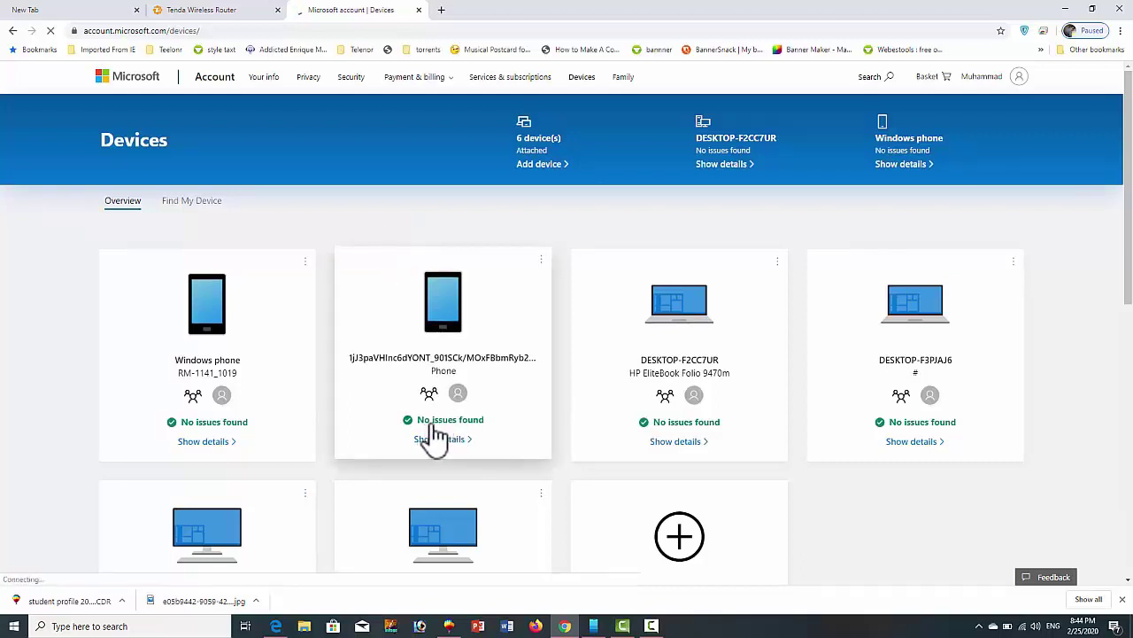
left_click(456, 455)
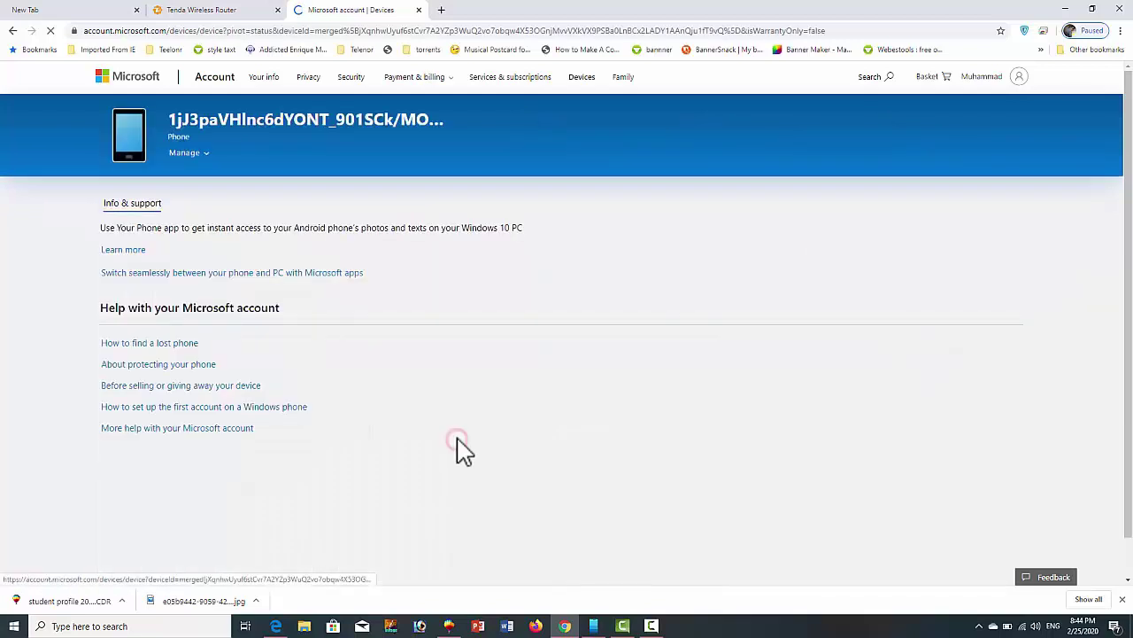
- Unlink this mobile phone from the Microsoft account, confirm its removal, and switch back to the Your Phone app
left_click(200, 161)
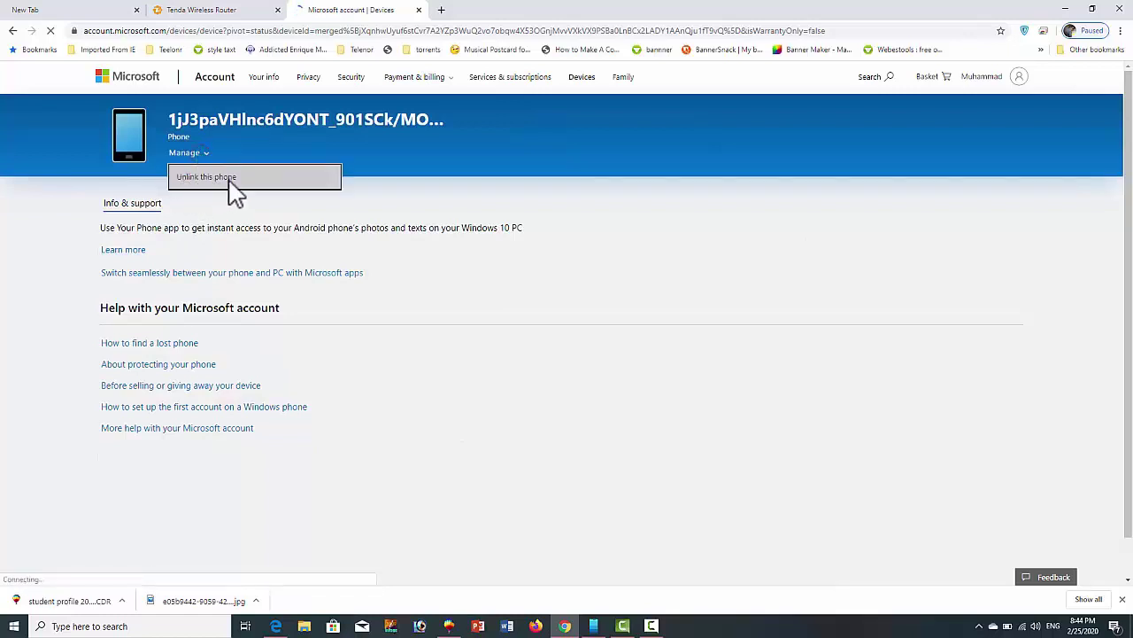
left_click(215, 174)
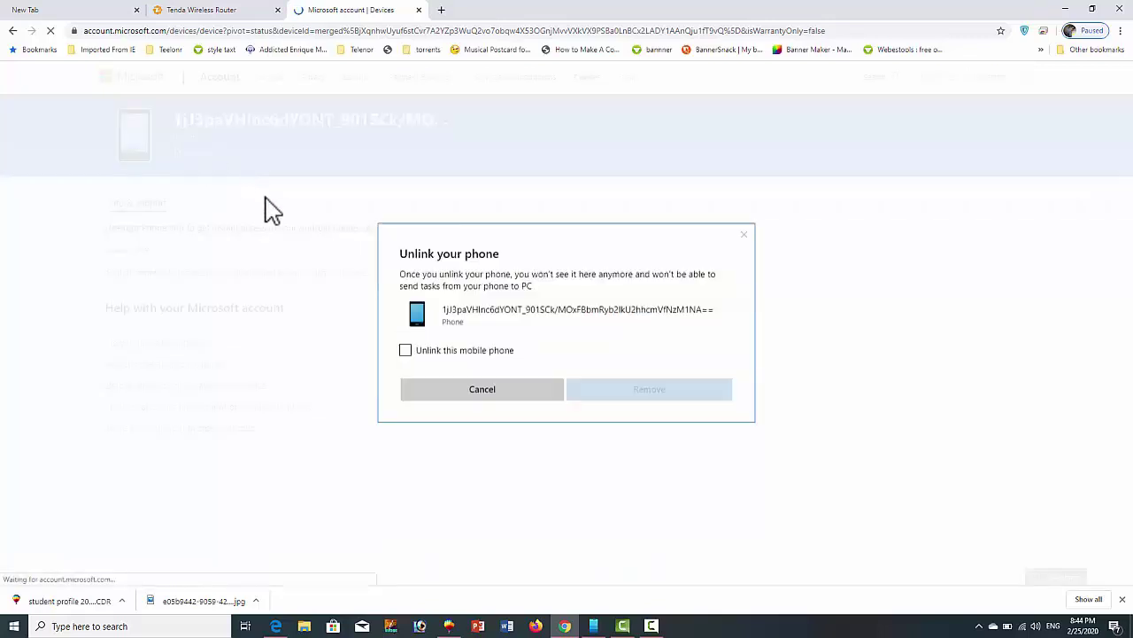
left_click(405, 350)
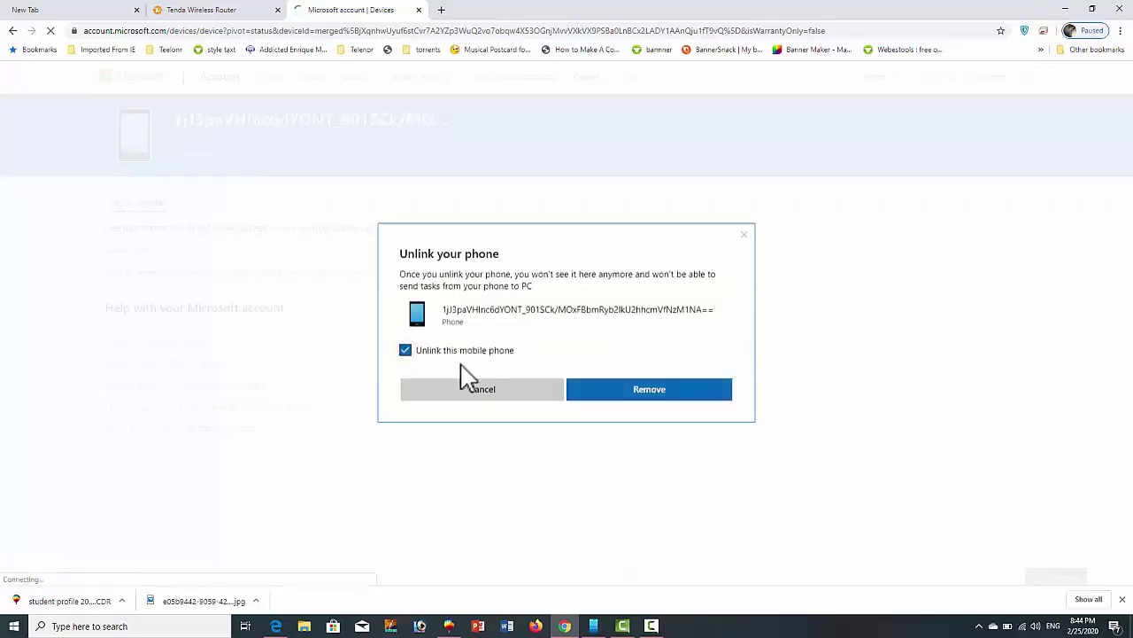
left_click(600, 397)
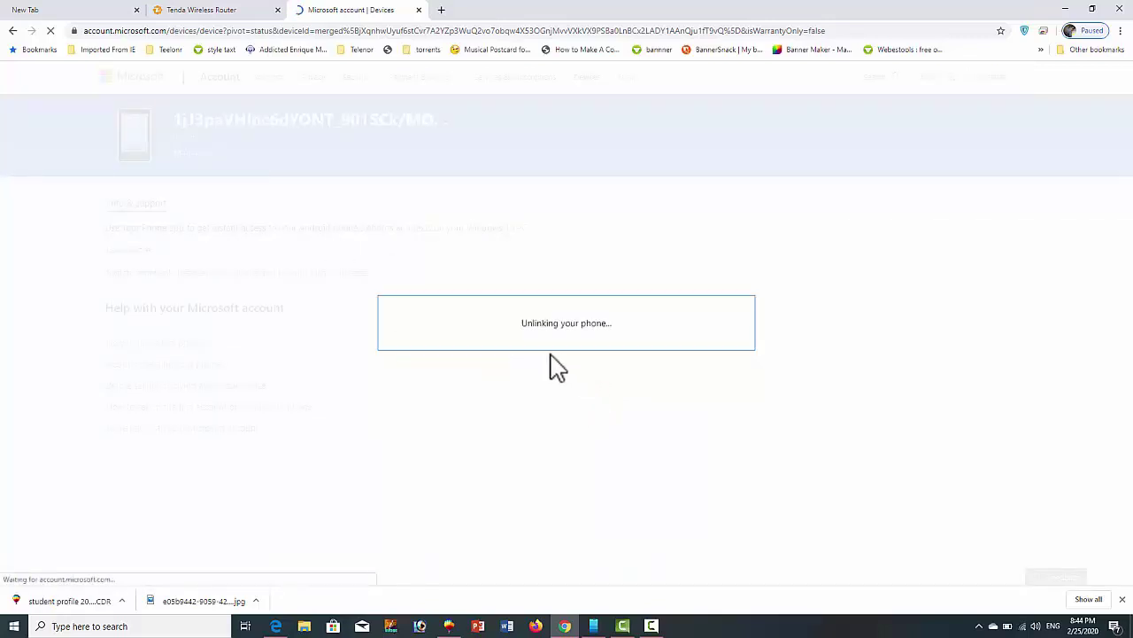
left_click(593, 353)
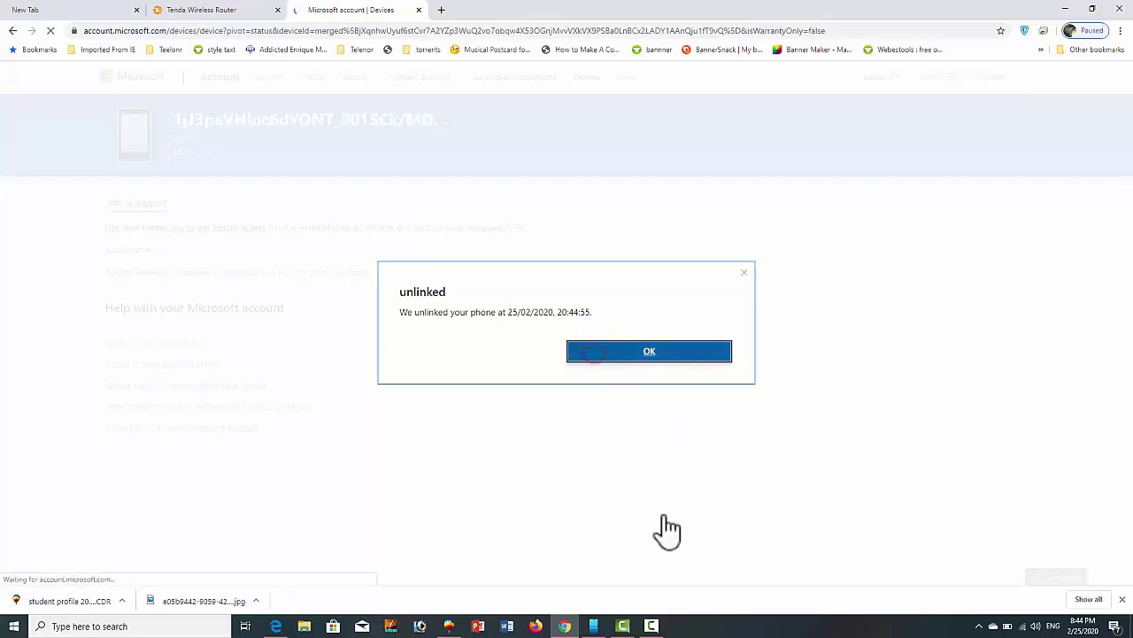
left_click(647, 354)
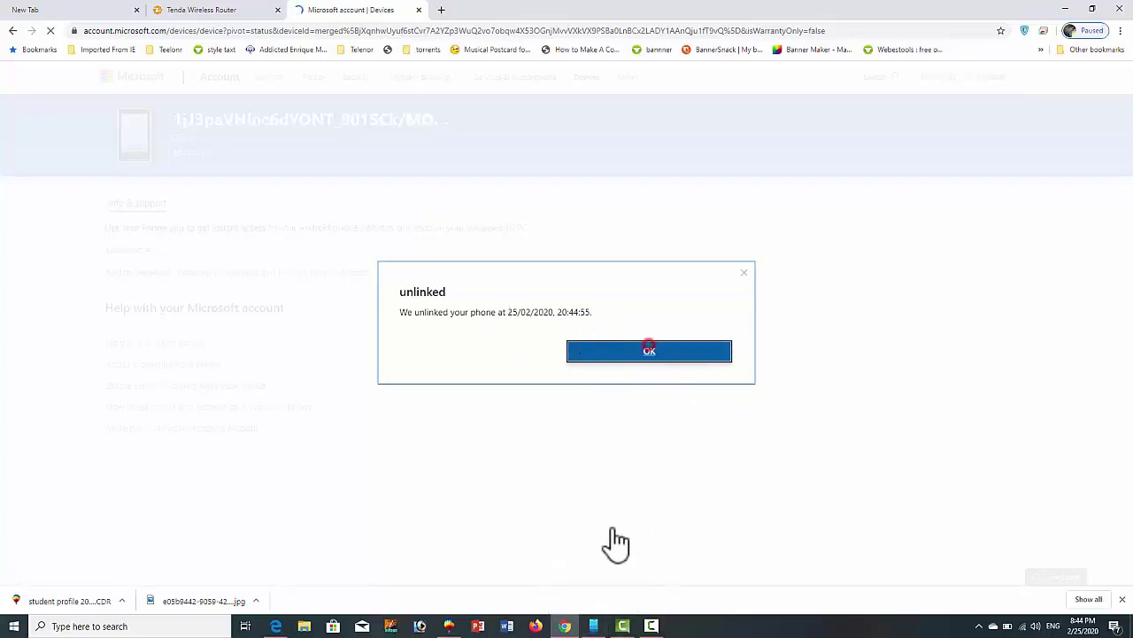
left_click(595, 625)
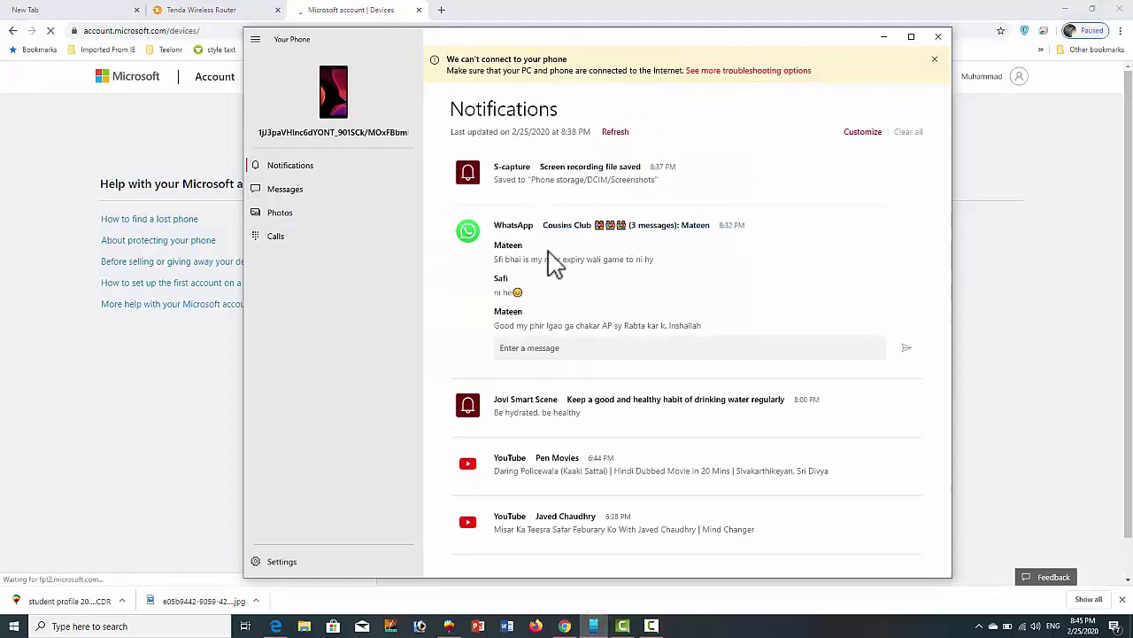